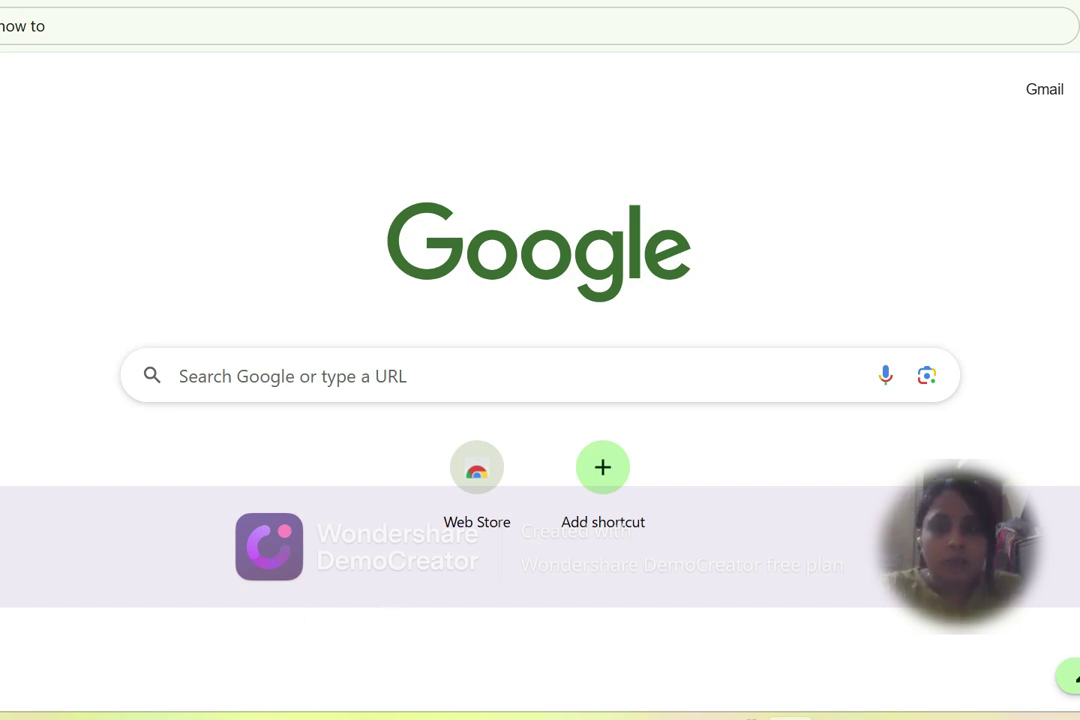
Step: Search Google for "how to use chat gpt"
left_click(292, 376)
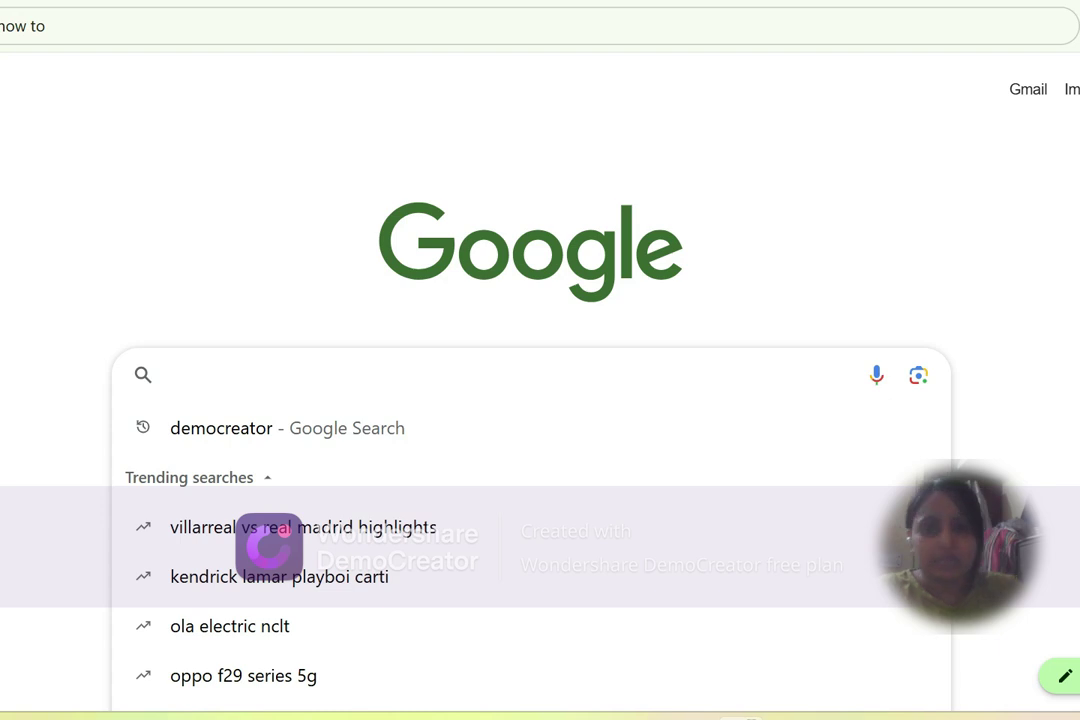
type("how to ")
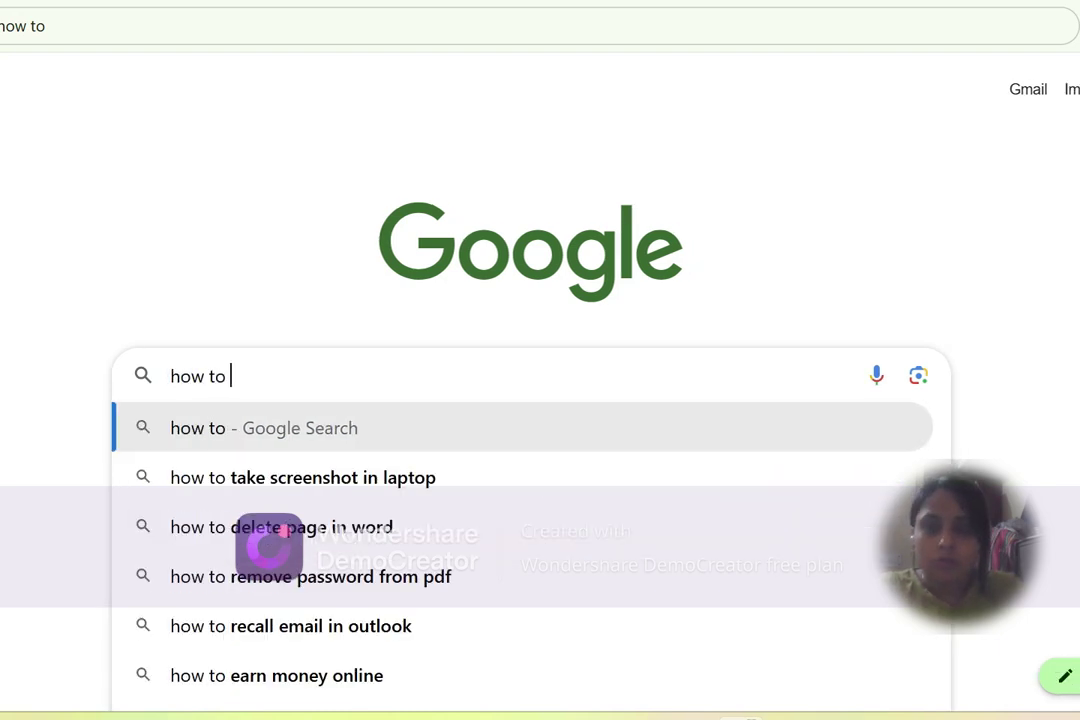
type("use cha")
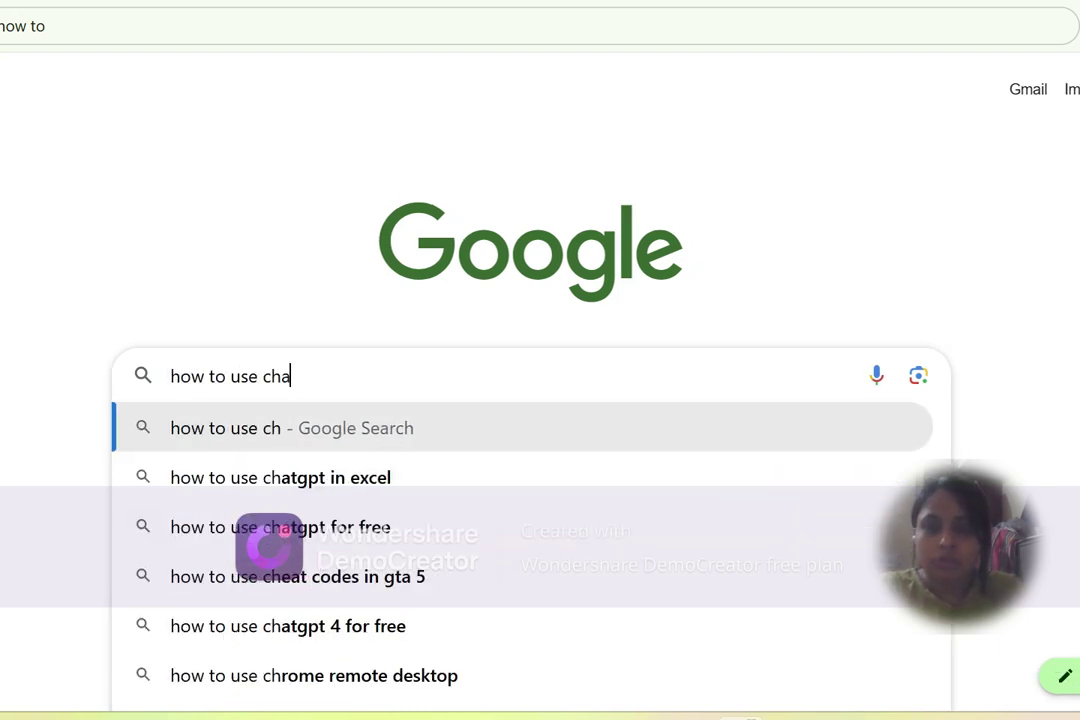
type("n")
key("BackSpace")
type("t")
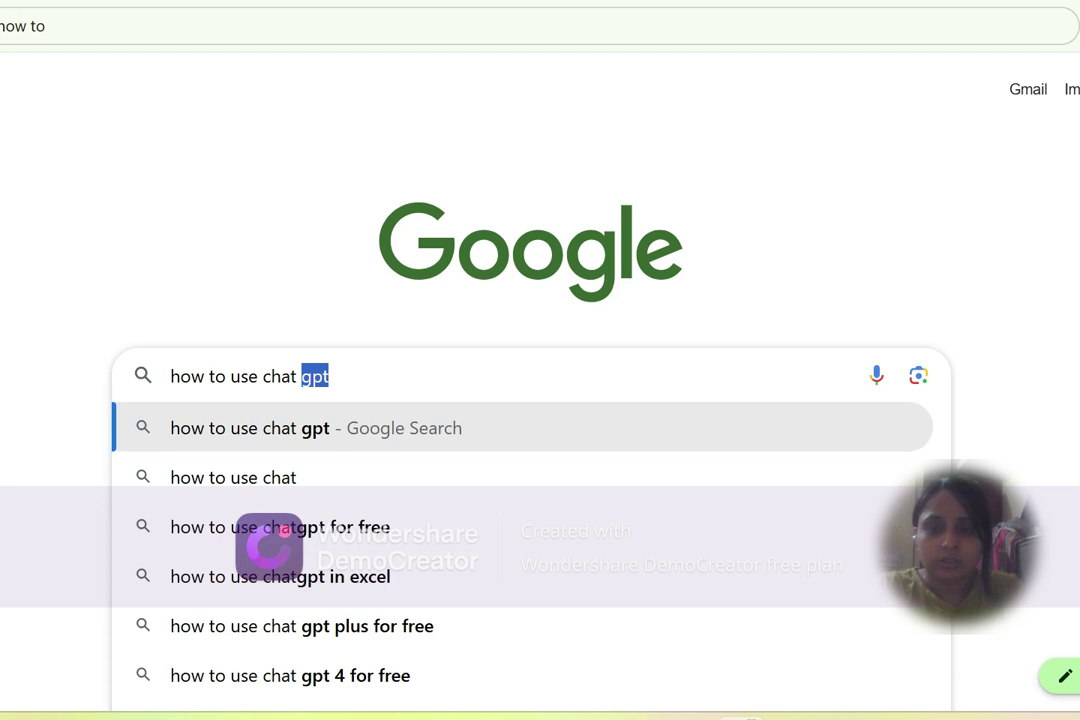
key("Return")
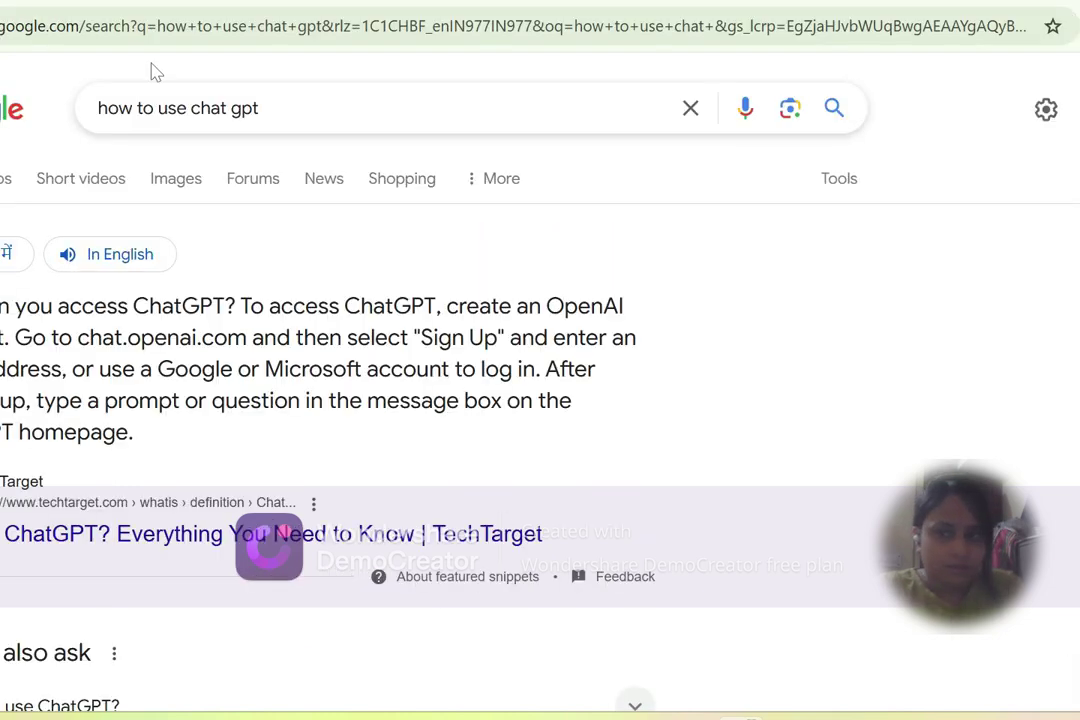
Step: Replace the search query with the suggested search for OpenAI
triple_click(217, 95)
key("BackSpace")
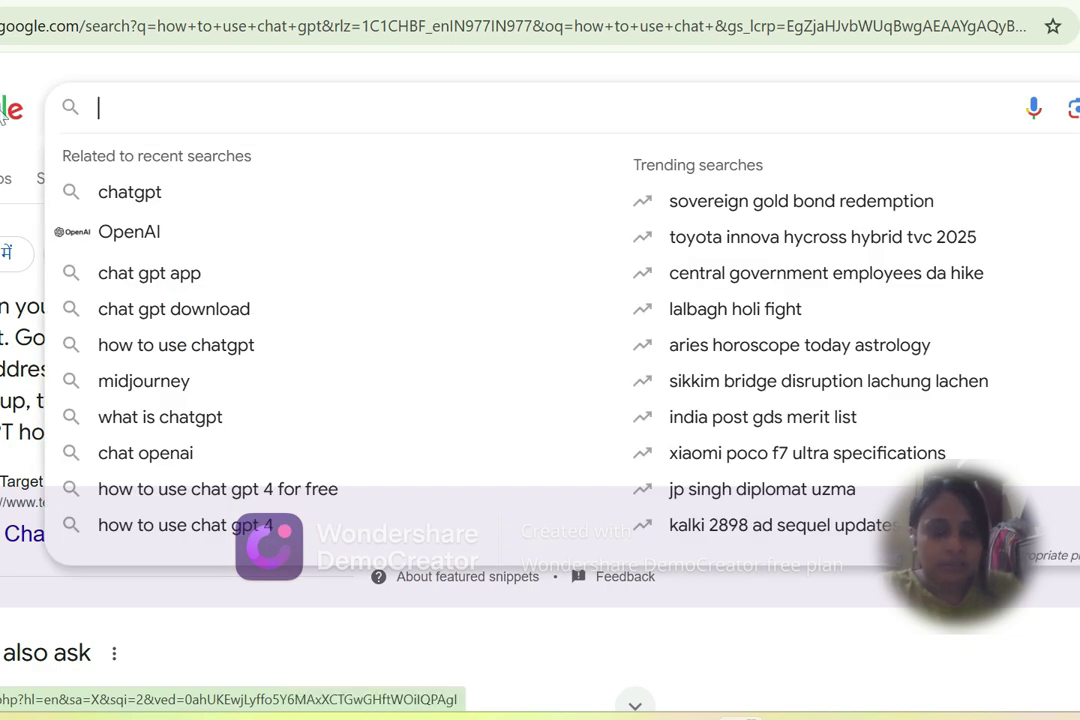
key("Down")
key("Down")
key("Return")
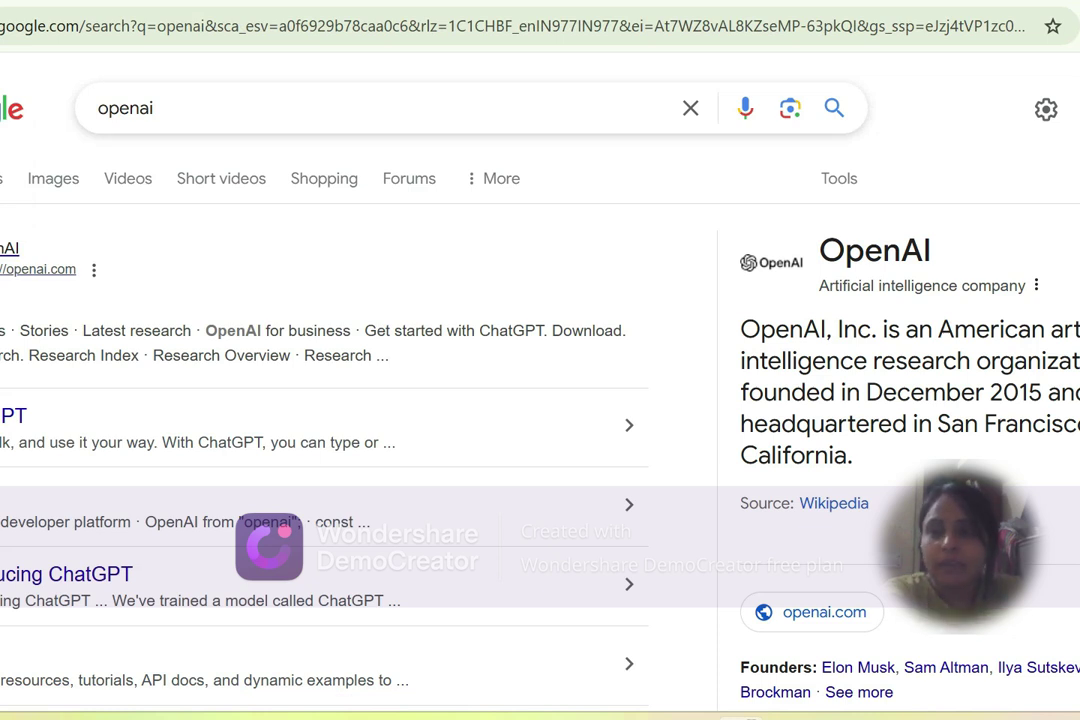
Step: Open the openai.com website from the search results and load its address again
left_click(6, 268)
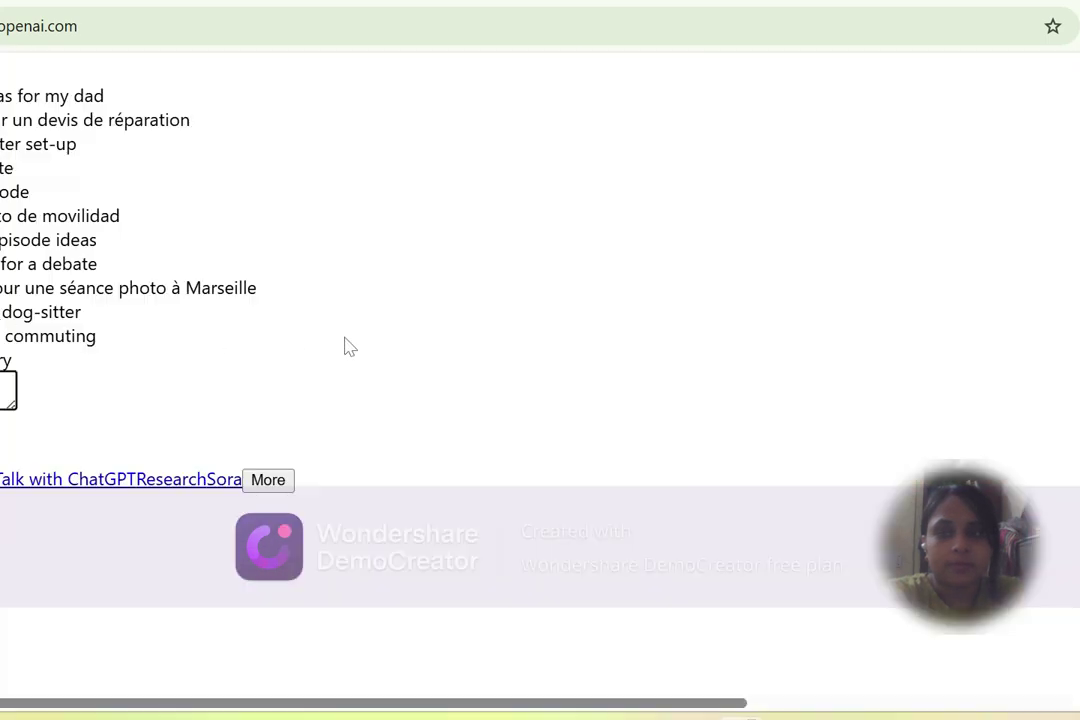
left_click(82, 26)
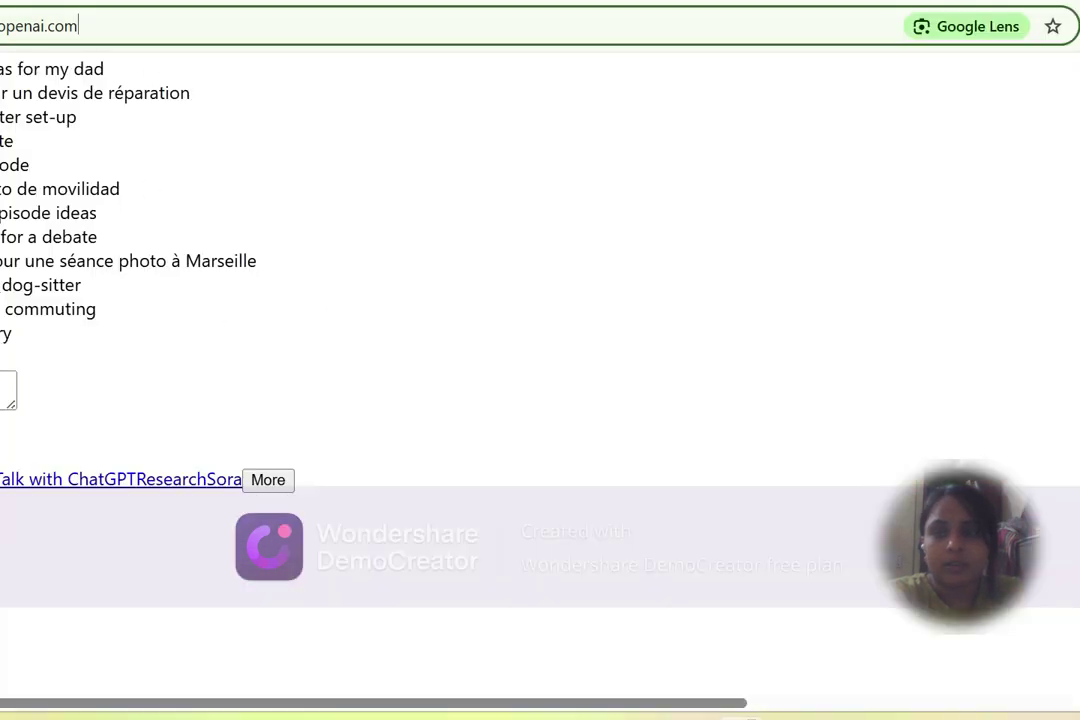
key("Return")
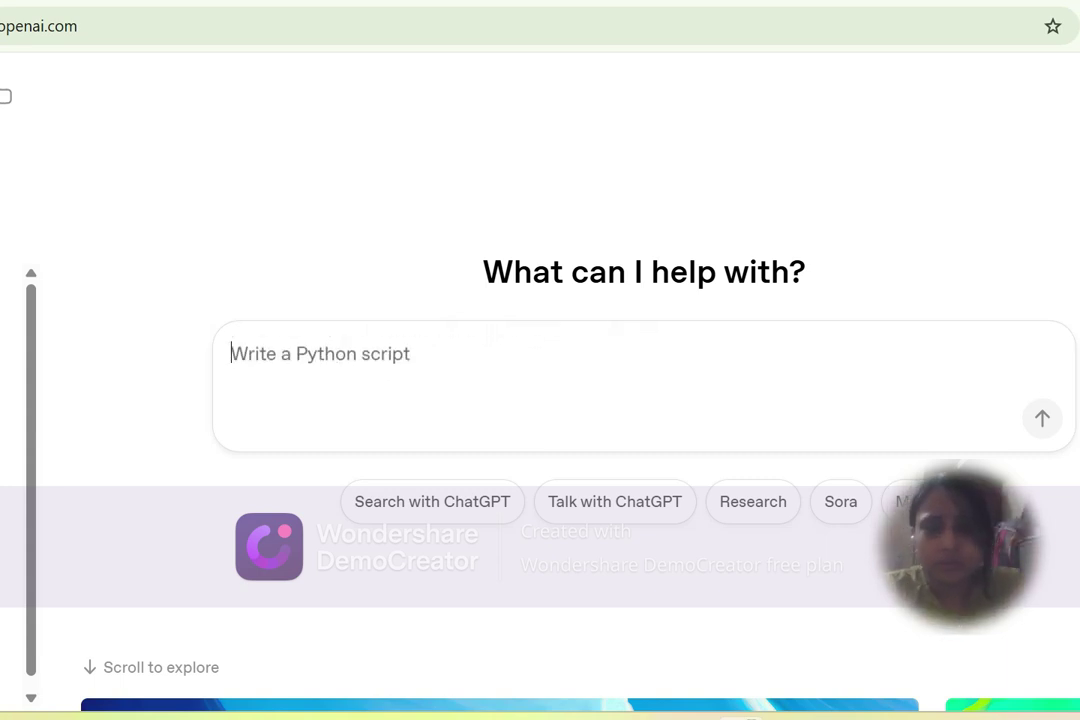
type("ple")
key("BackSpace")
key("BackSpace")
key("BackSpace")
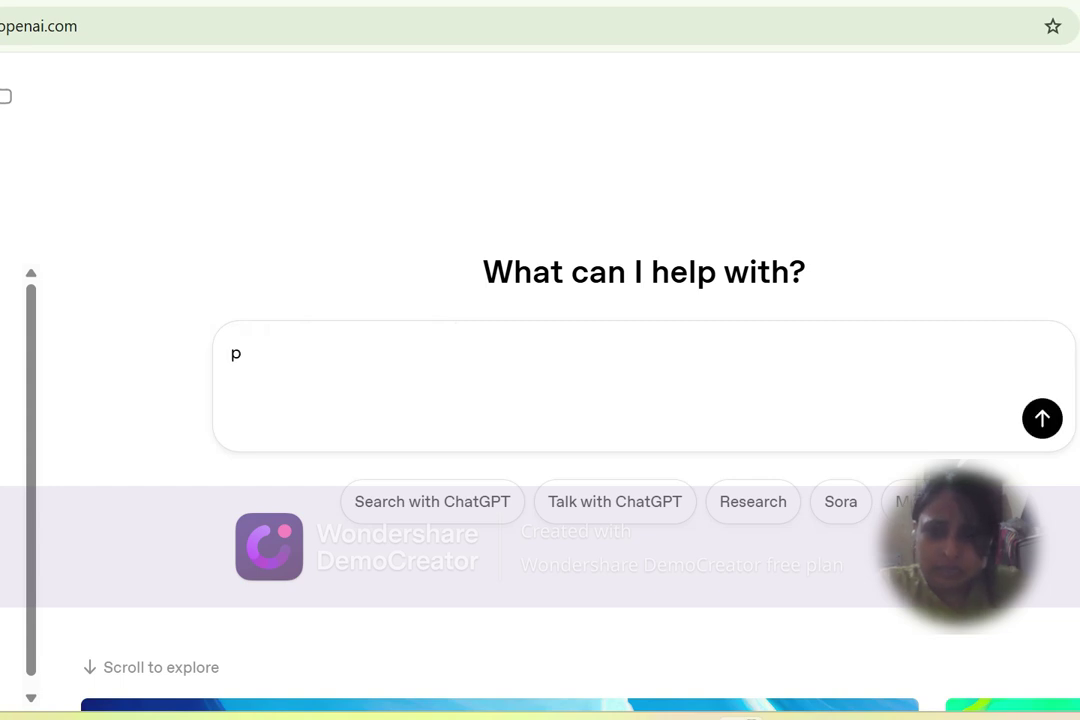
Step: Submit the prompt "generate sentence for apply leave" to ChatGPT from the OpenAI home page
type("genera")
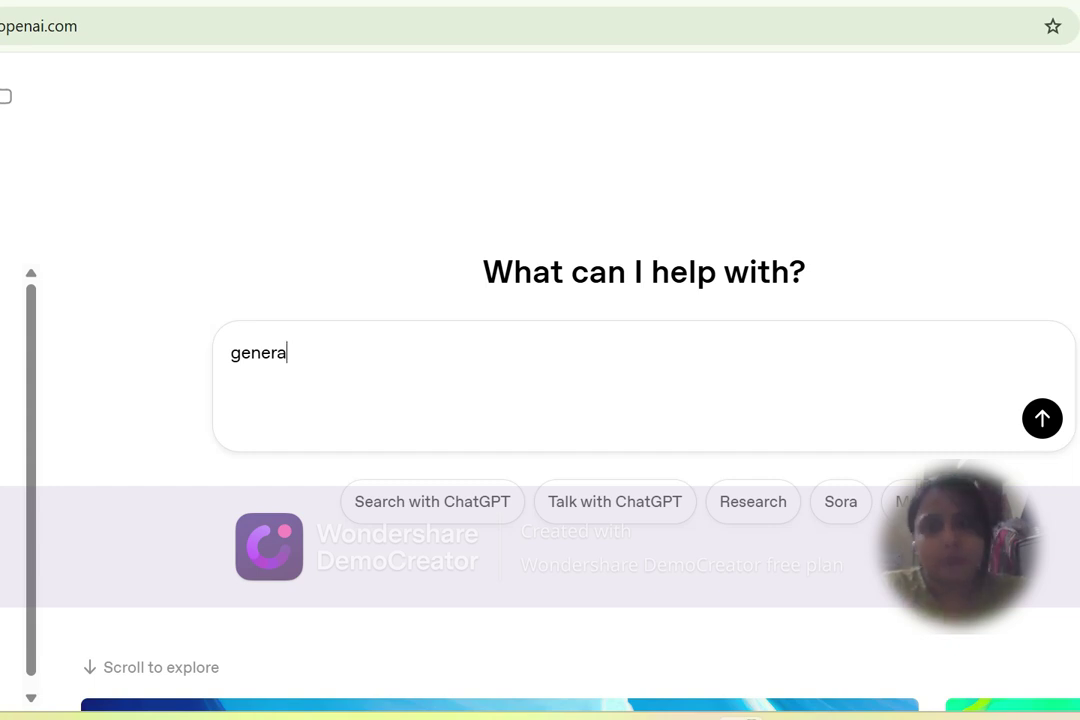
type("te ")
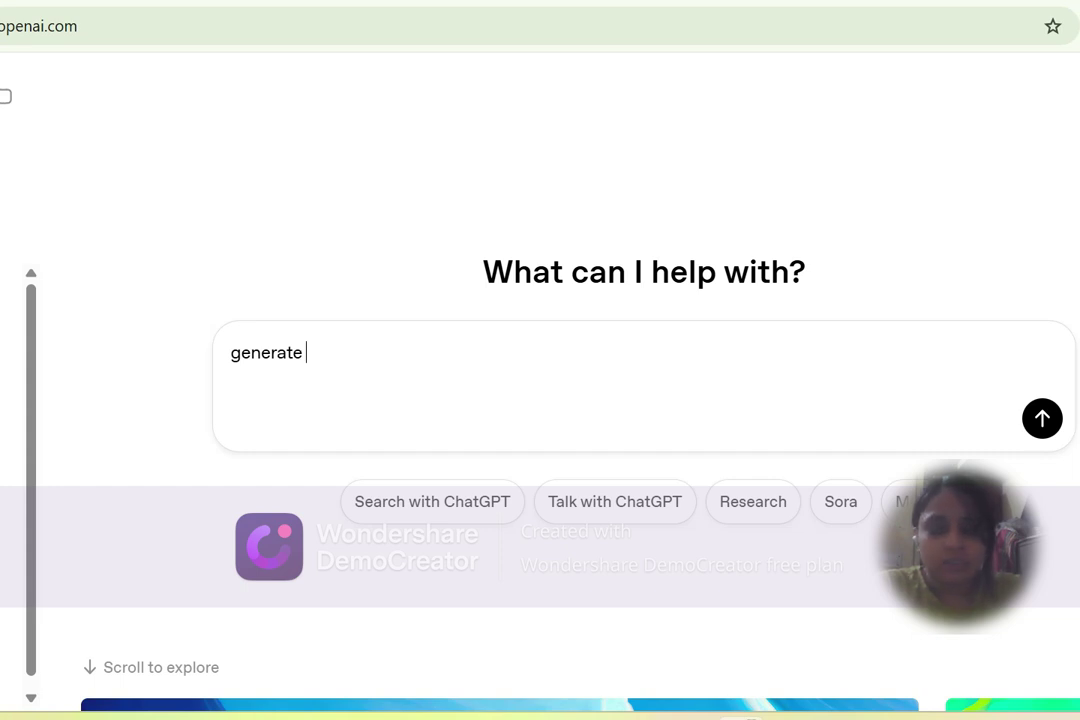
type("gener")
key("BackSpace")
key("BackSpace")
key("BackSpace")
key("BackSpace")
key("BackSpace")
type("sente")
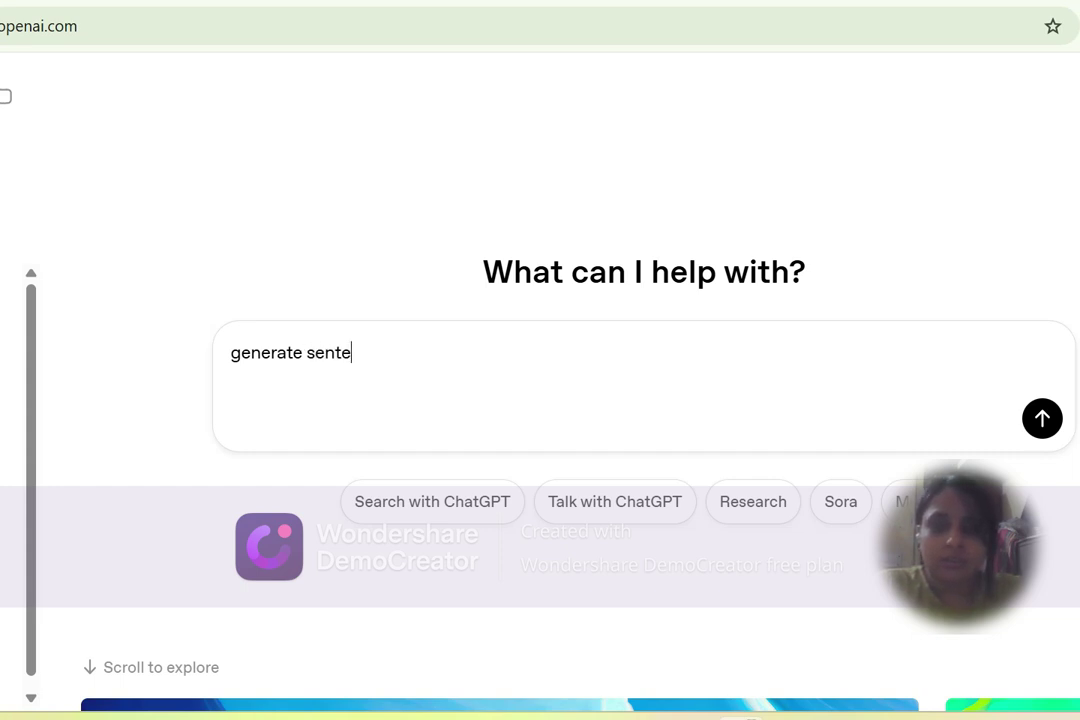
type("n")
key("BackSpace")
type("nce for")
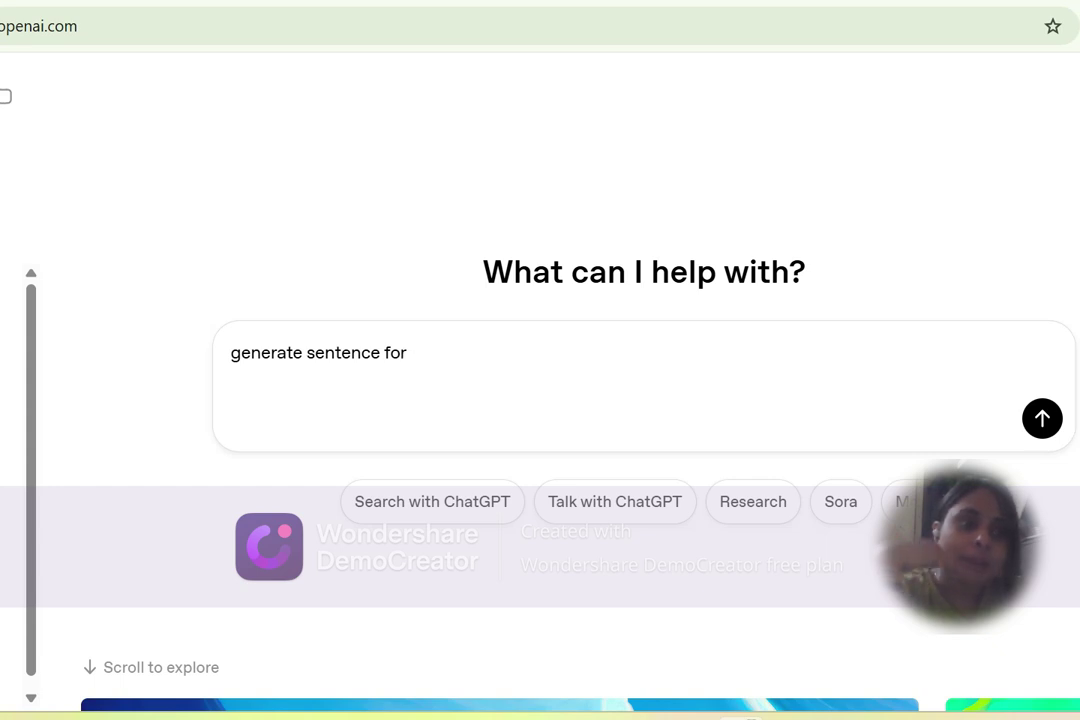
type("a")
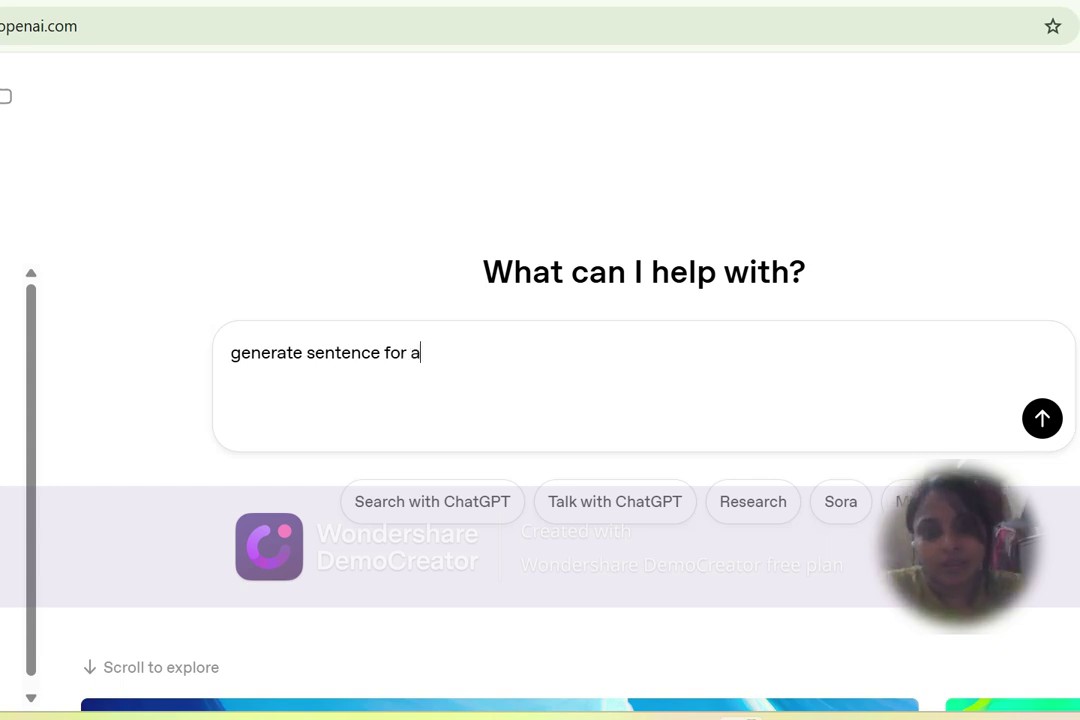
type("pply lear")
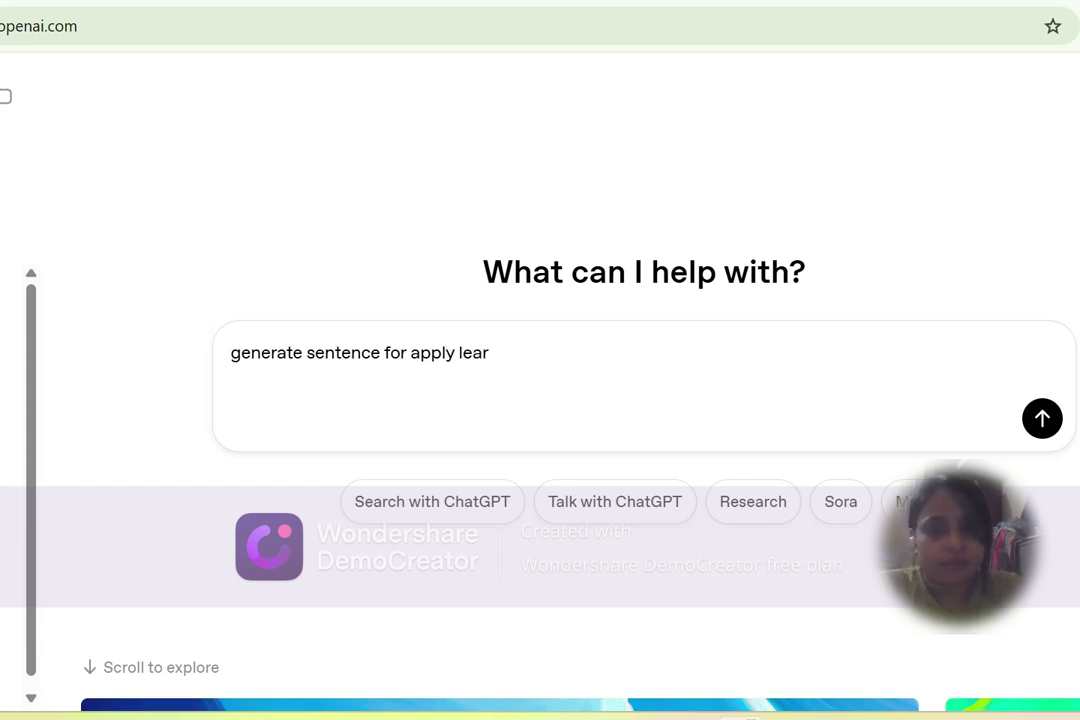
key("BackSpace")
type("ve")
key("Return")
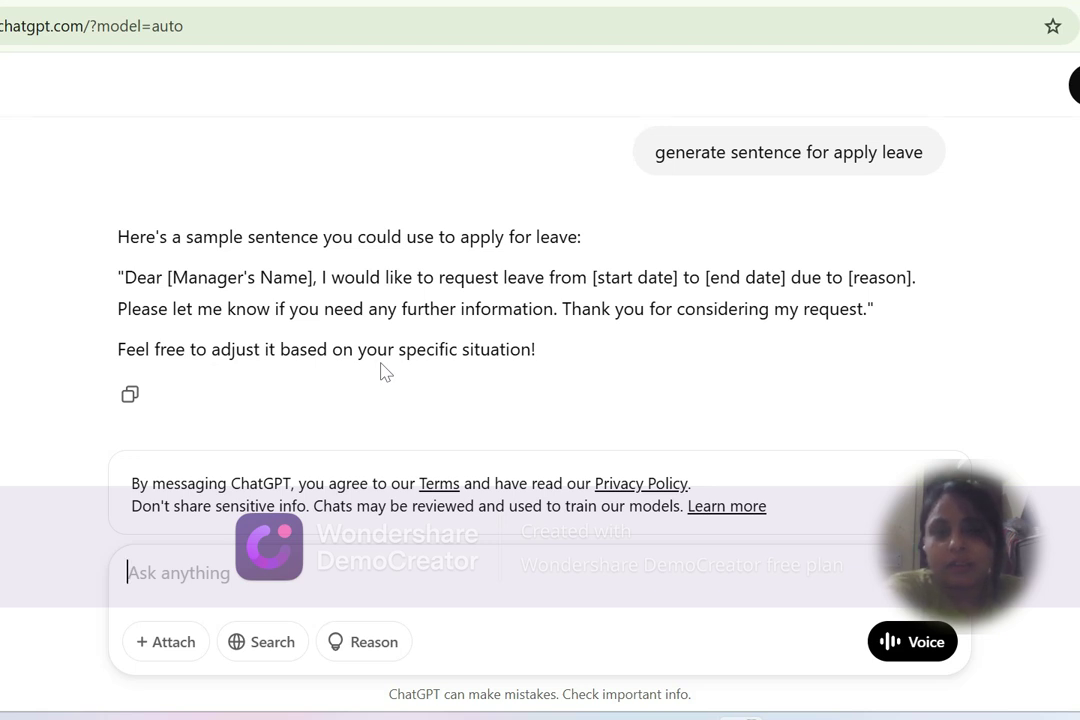
Step: Send the follow-up prompt "generate multiple application for apply leave" and read through the generated leave requests
left_click_drag(550, 362, 104, 241)
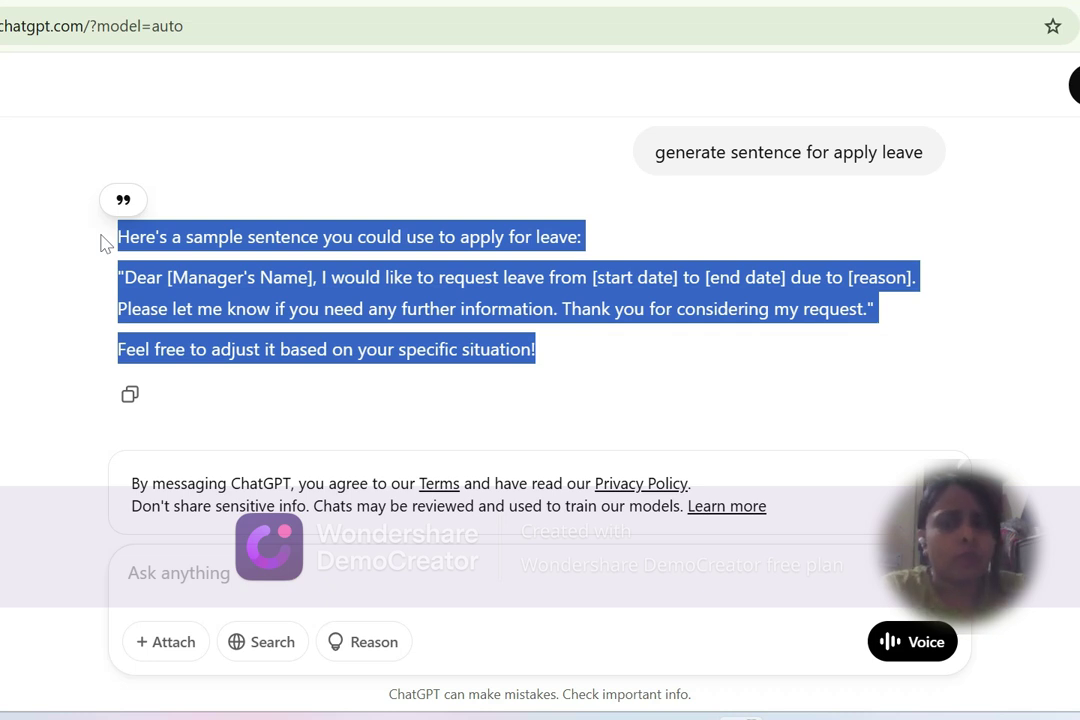
left_click(128, 572)
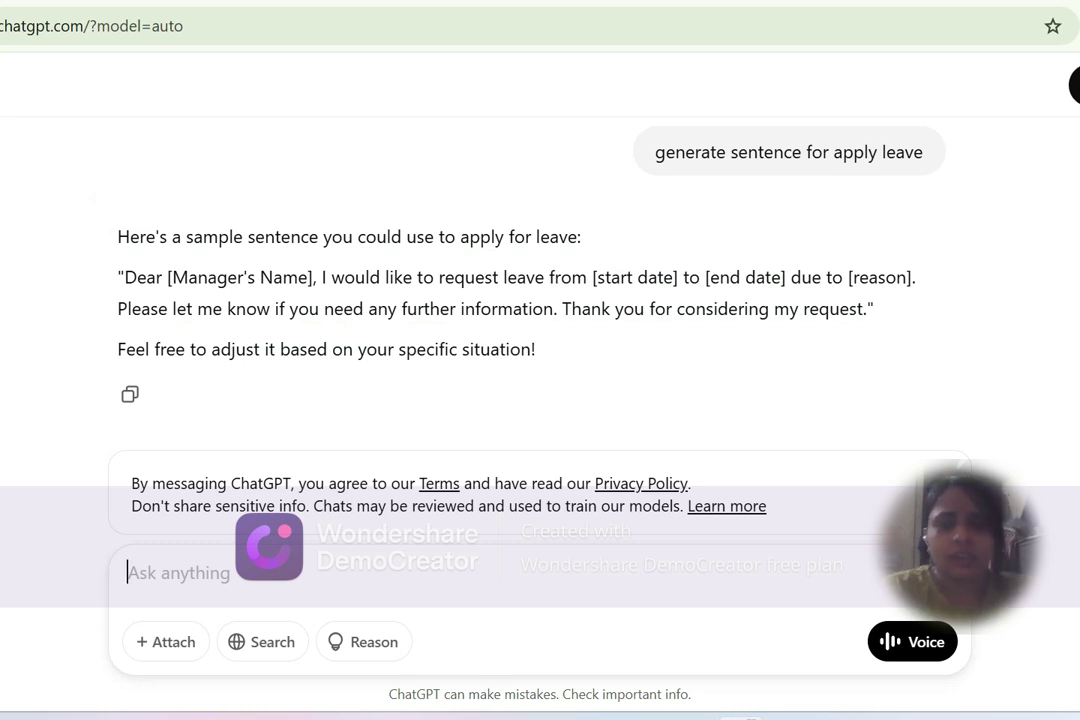
type("generate multi")
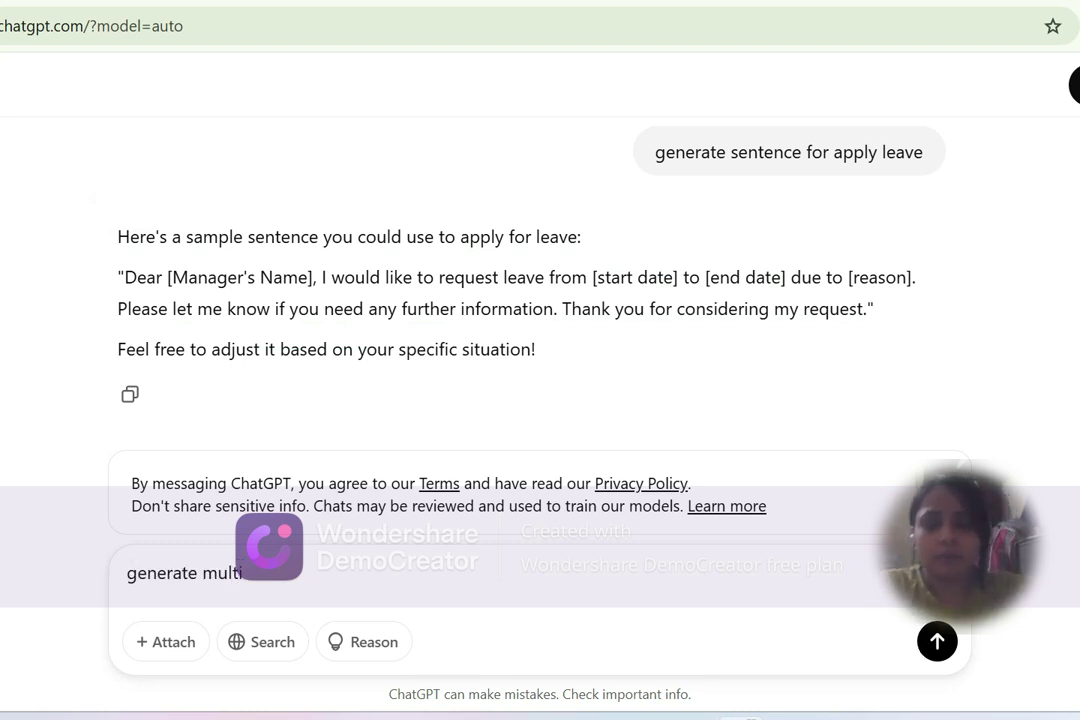
type("ple application ")
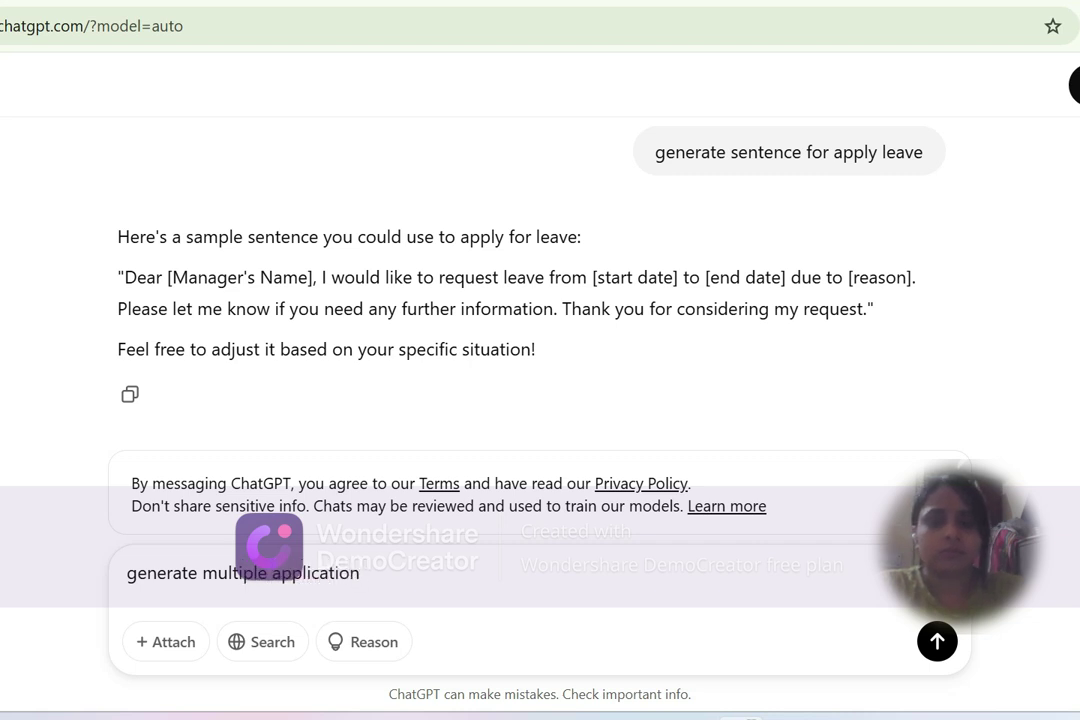
type("for app")
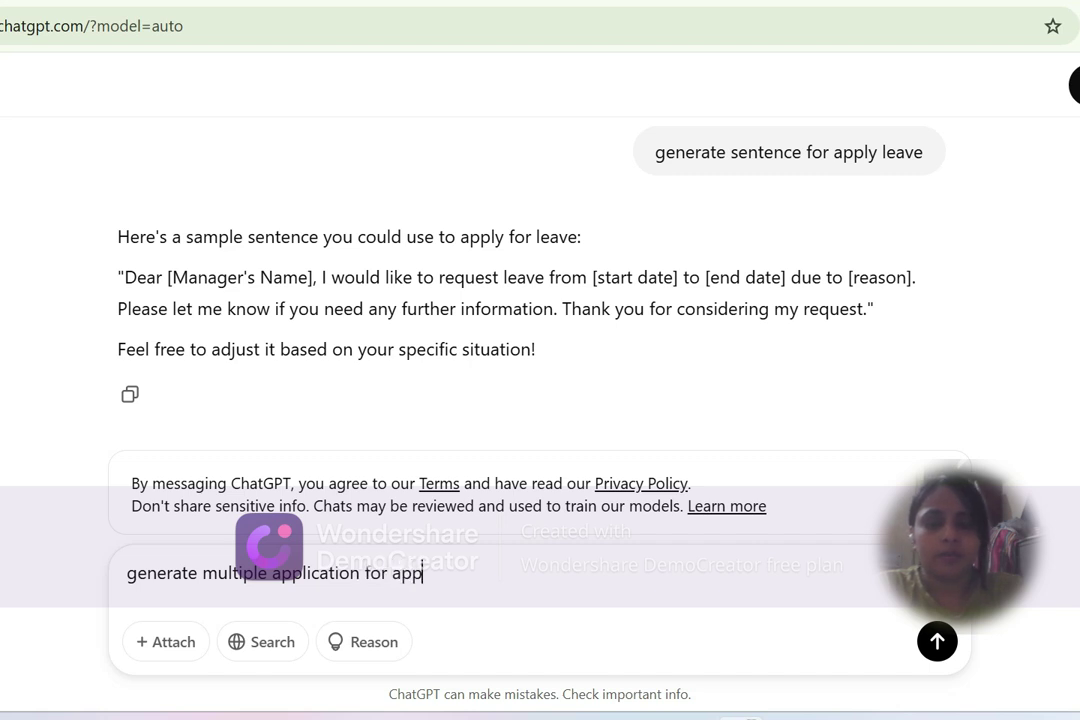
type("ly leave")
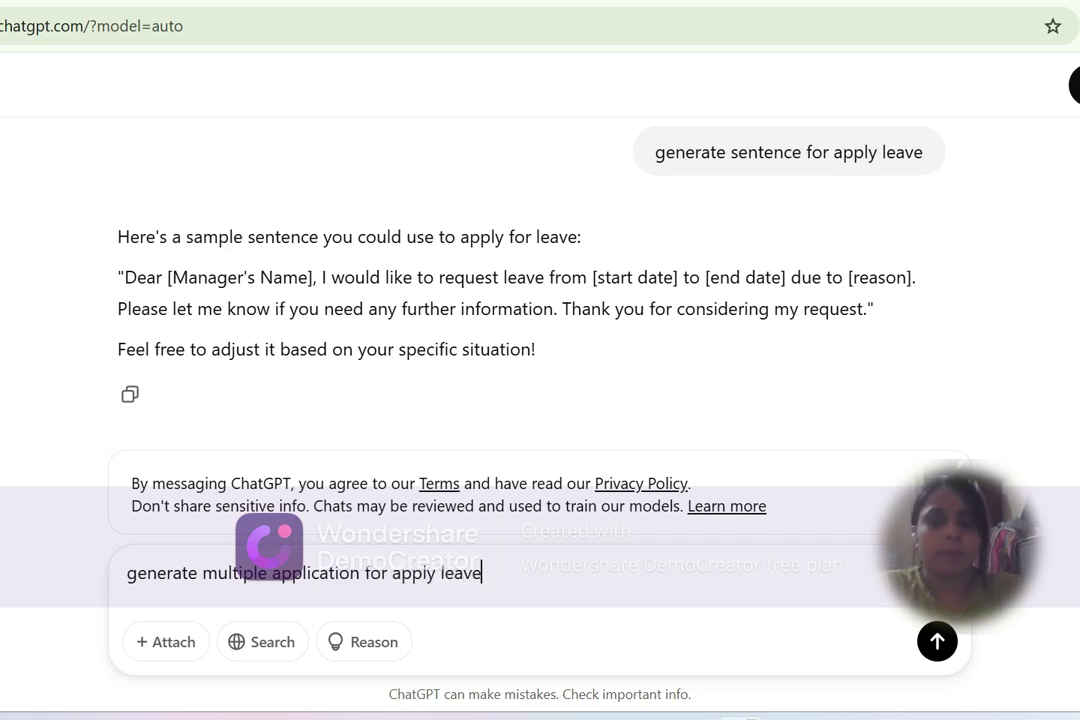
key("Return")
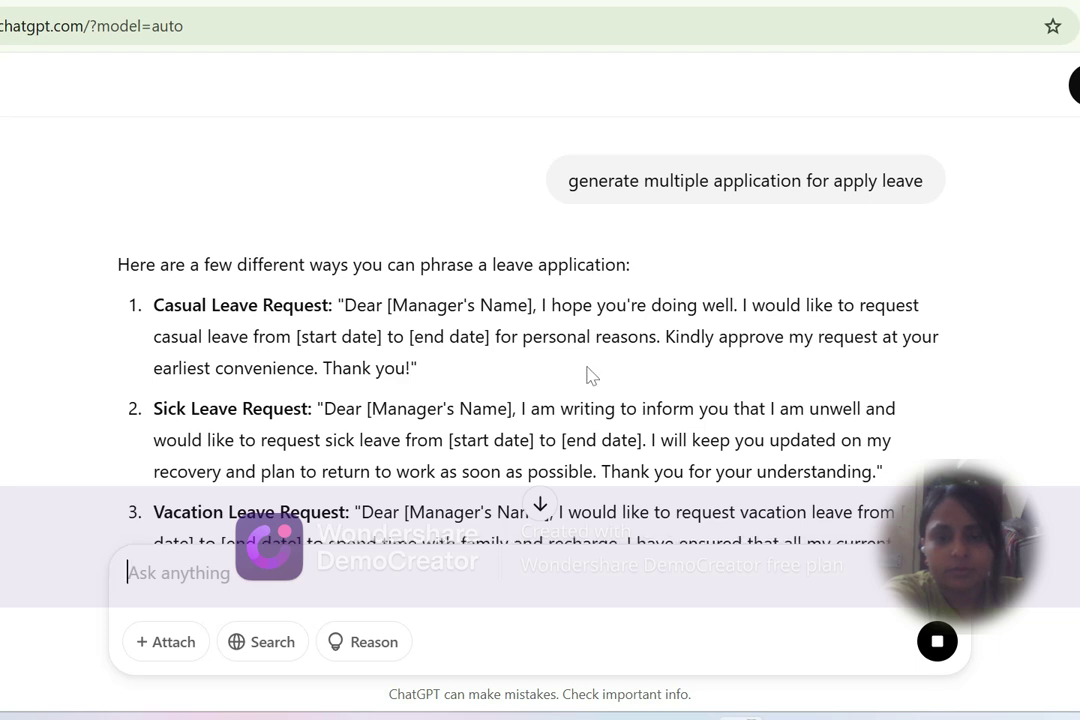
scroll(658, 390, "down", 3)
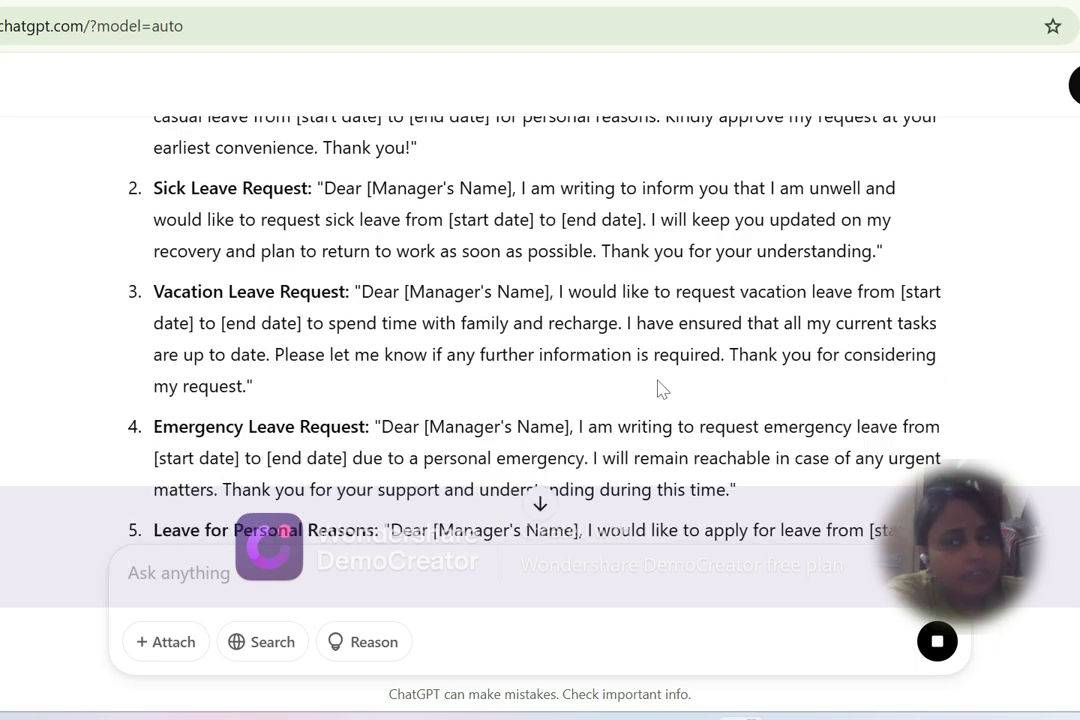
scroll(658, 390, "down", 3)
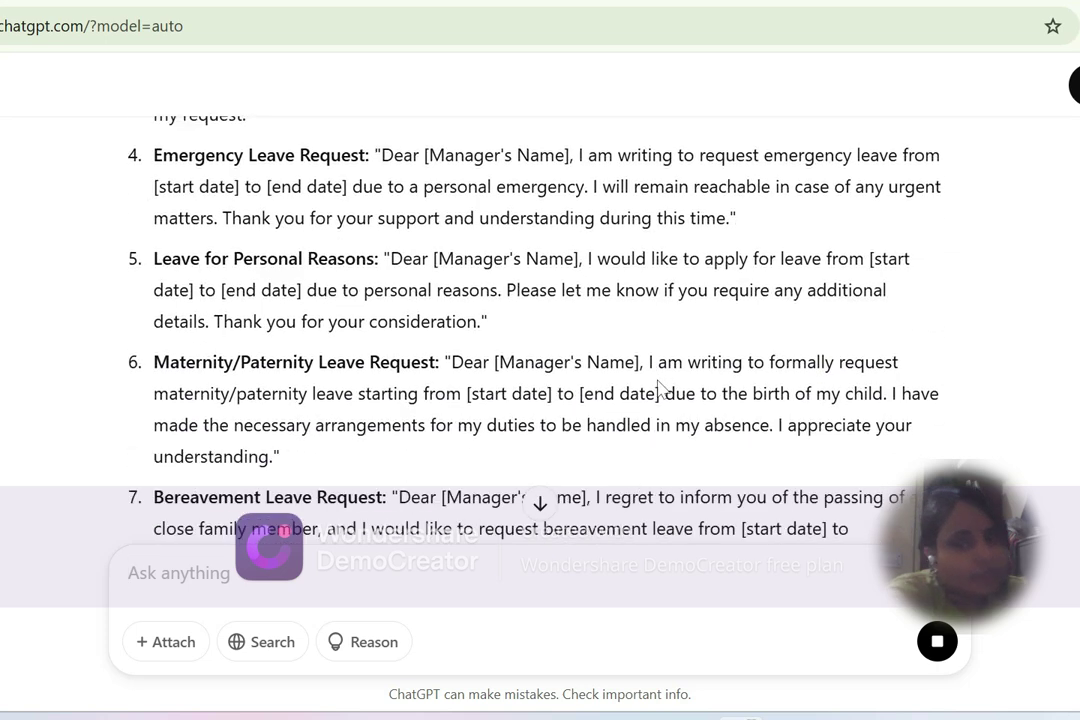
scroll(658, 390, "down", 3)
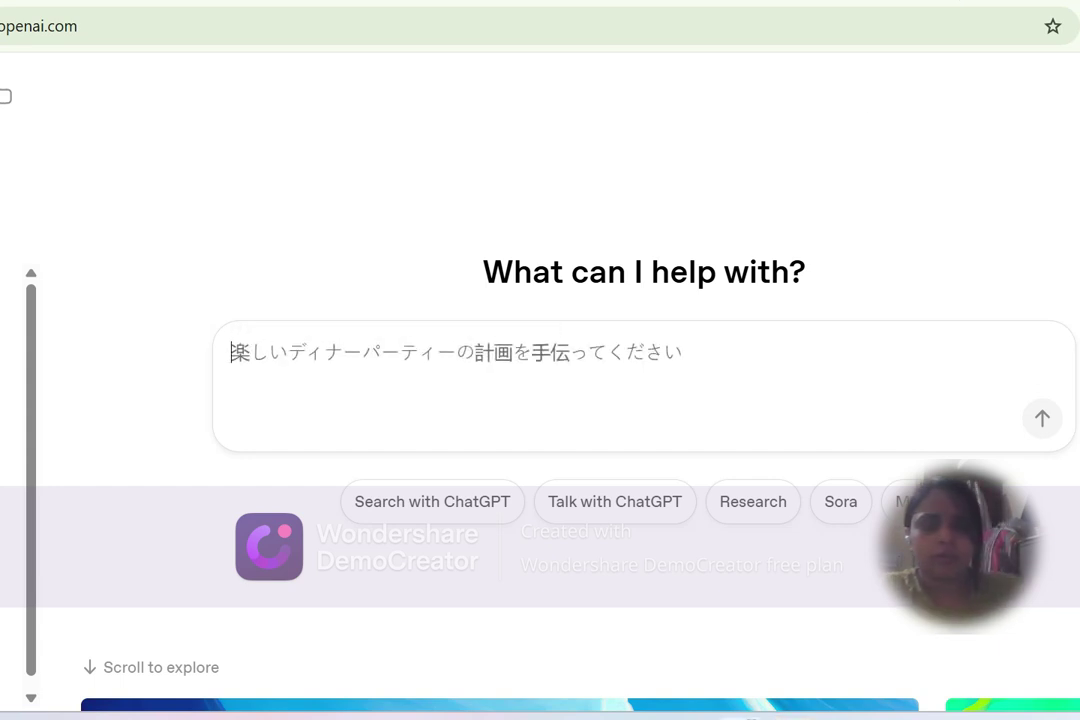
type("To")
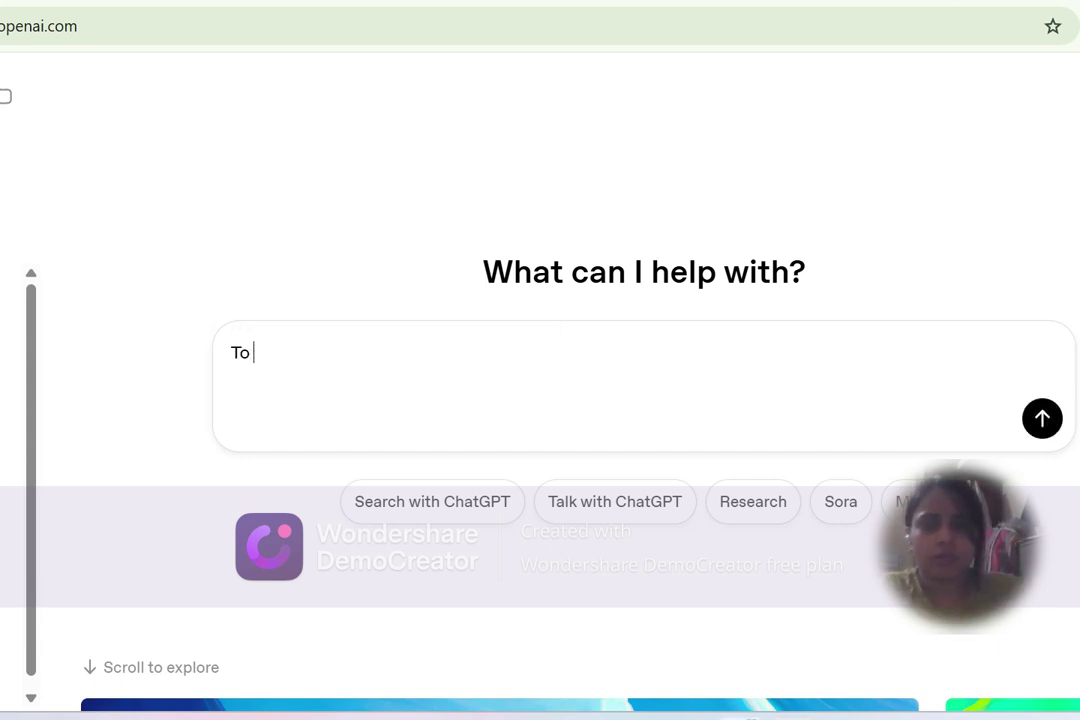
key("BackSpace")
key("BackSpace")
key("BackSpace")
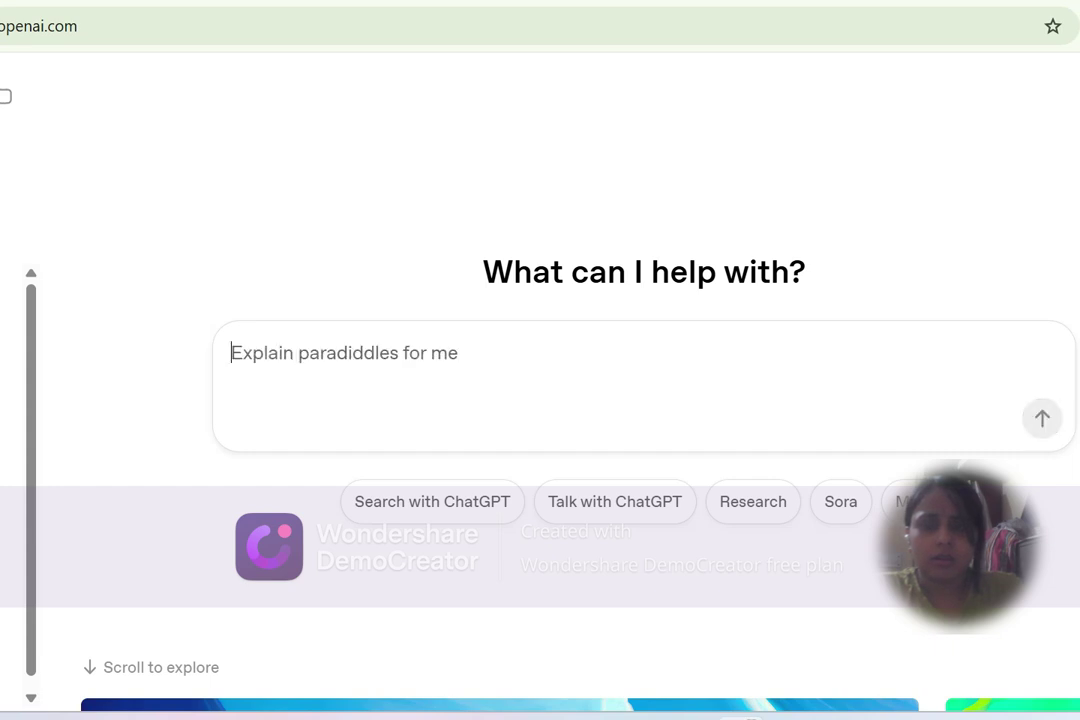
Step: Submit the prompt "generate correct sentence Today I want leave my health issue" to ChatGPT from the OpenAI home page
type("generat")
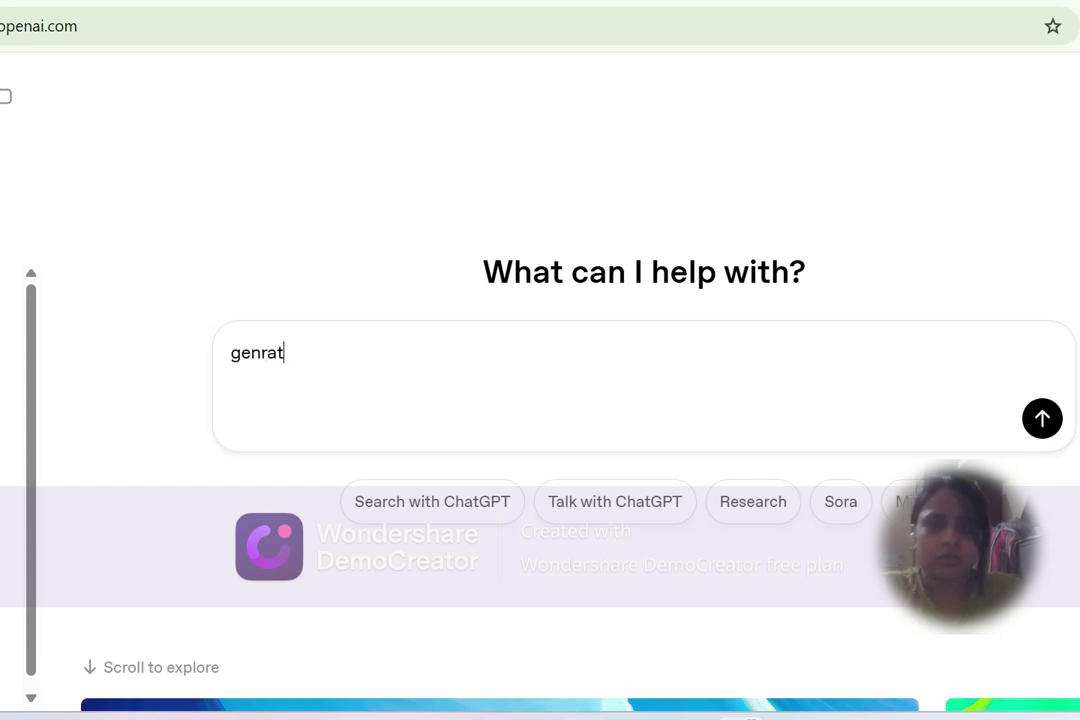
key("BackSpace")
key("BackSpace")
key("BackSpace")
type("erate ")
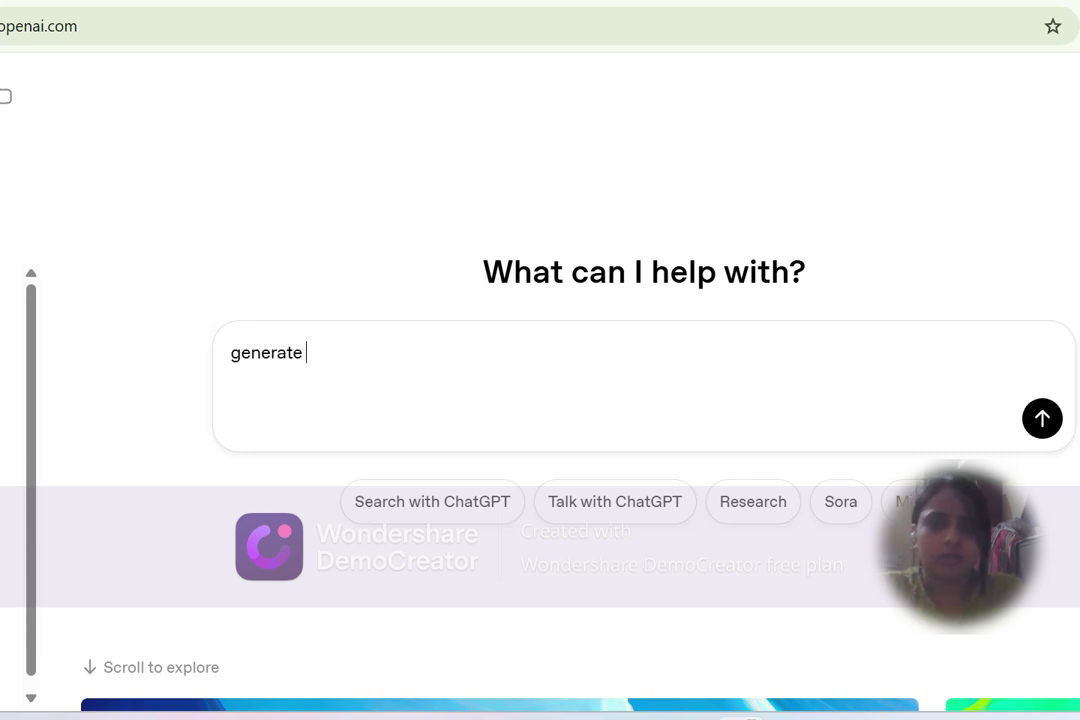
type("correct ")
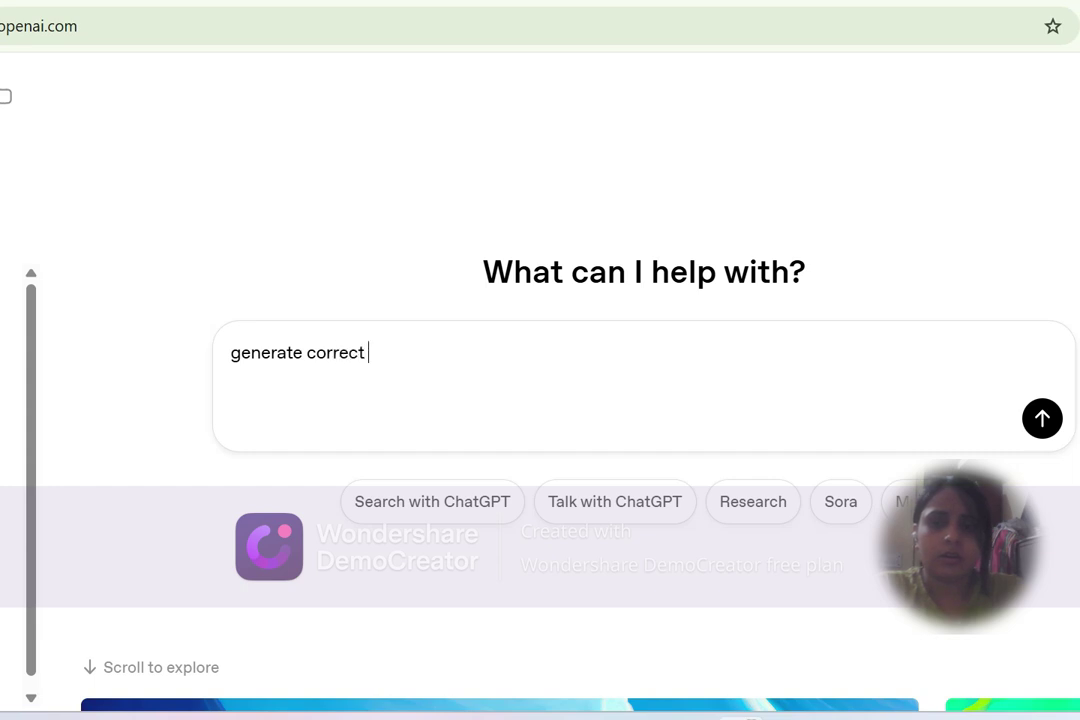
type("sentence ")
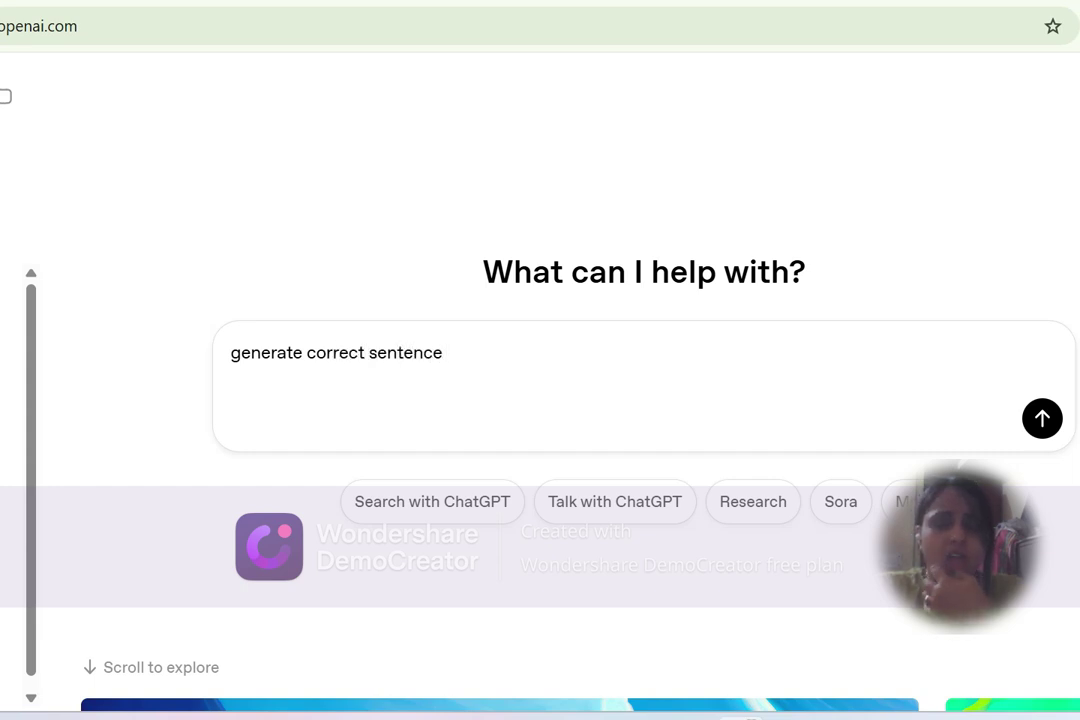
type("To ")
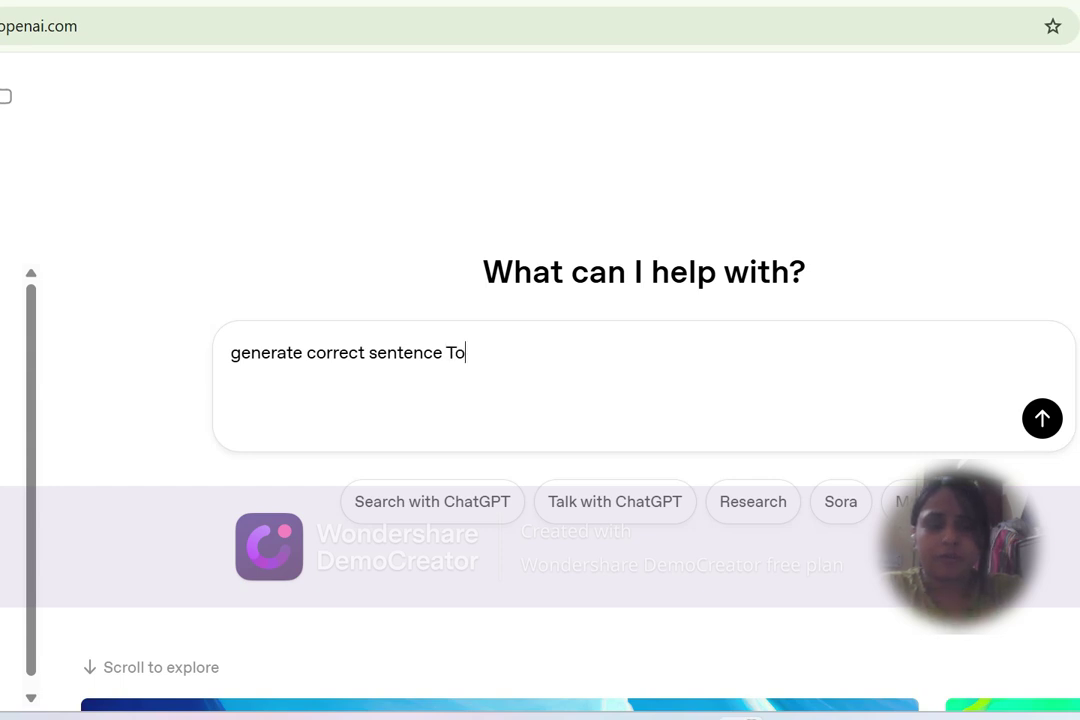
type("day")
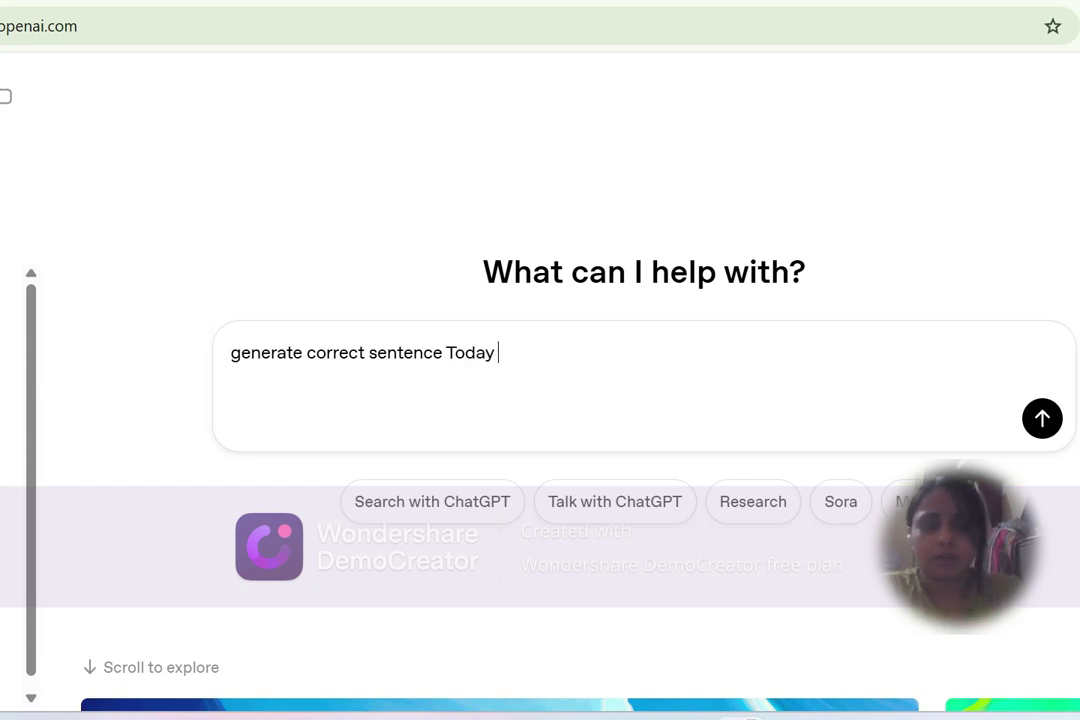
type(" I want a")
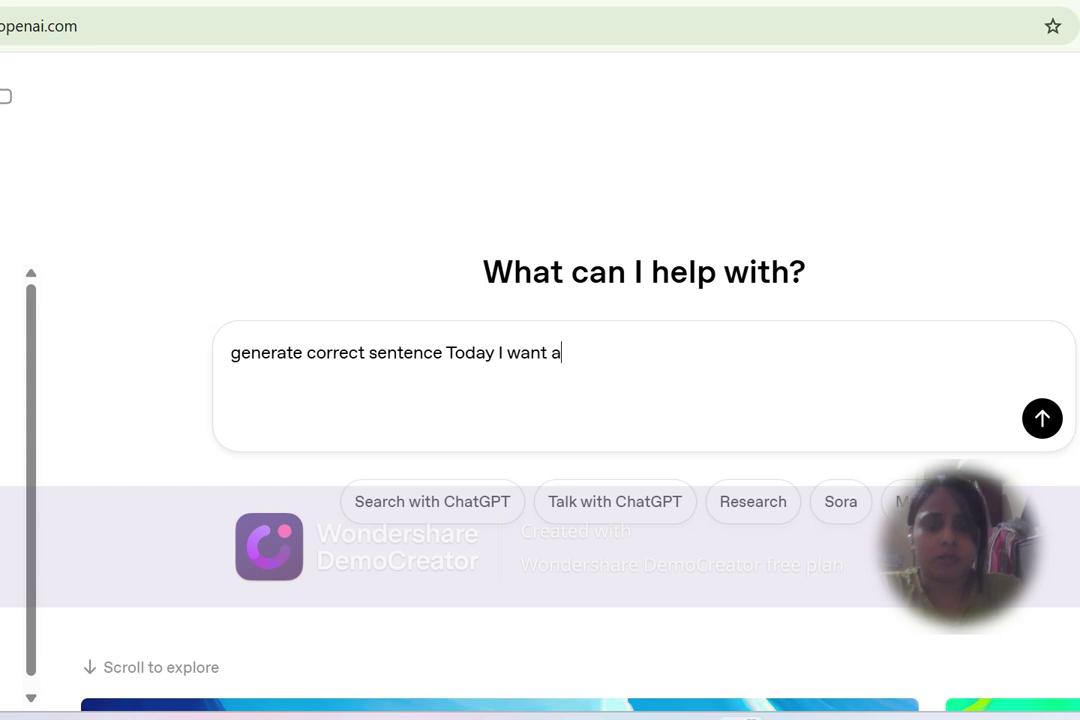
key("BackSpace")
type("k")
key("BackSpace")
type("leave m")
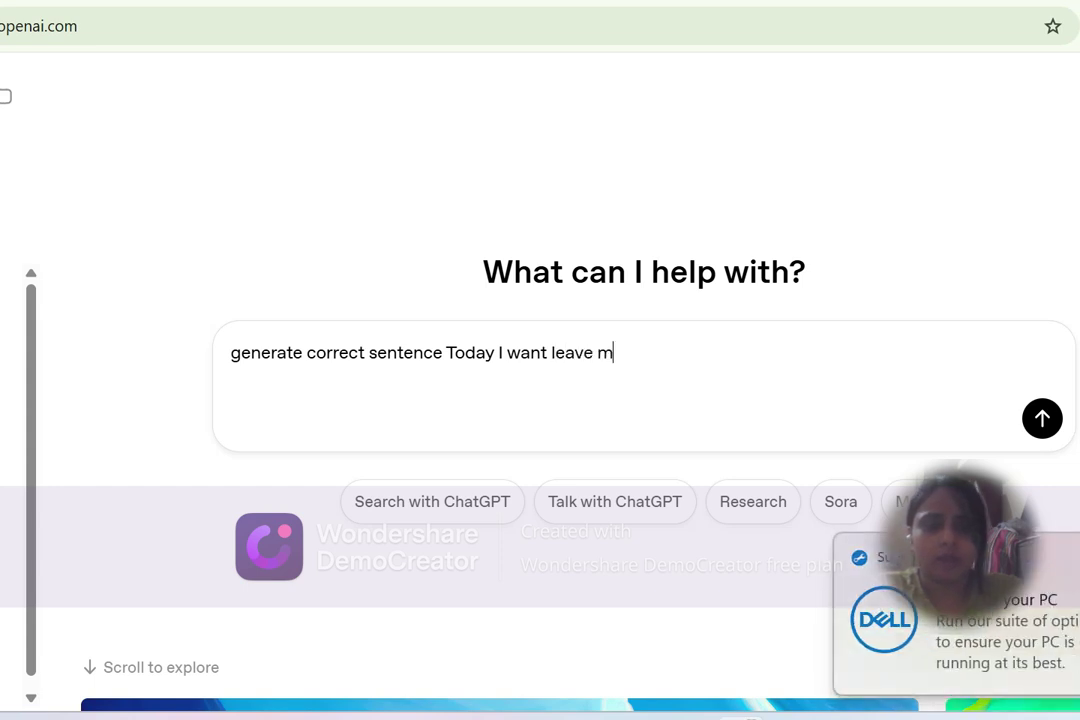
type("y healt")
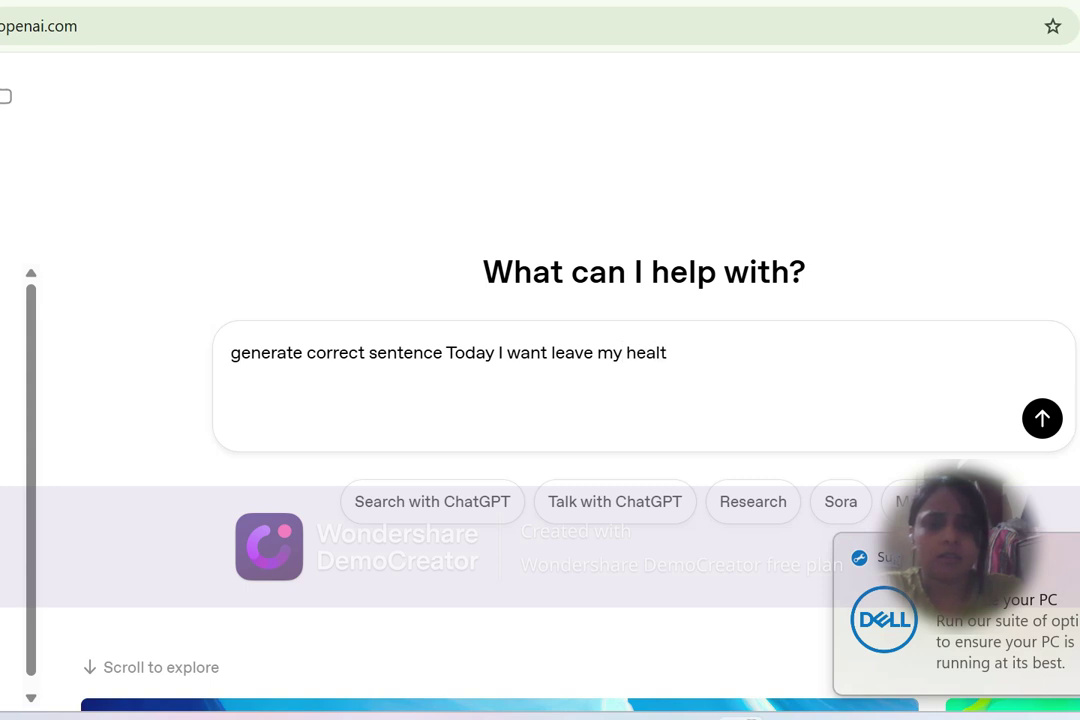
type("h issue")
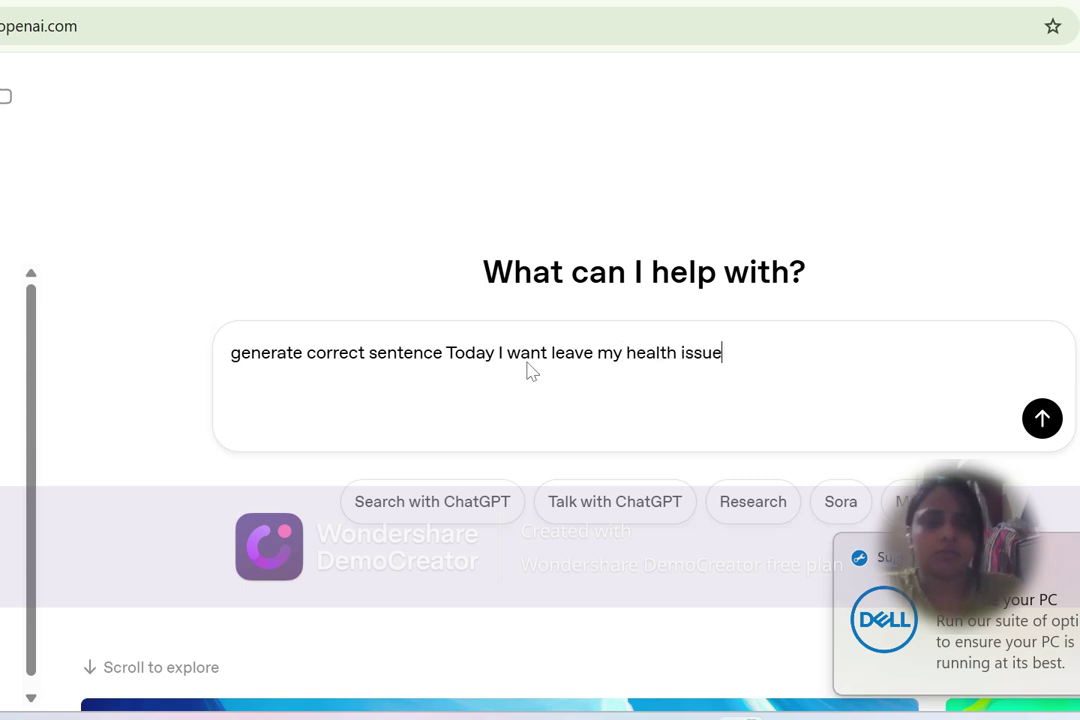
key("Return")
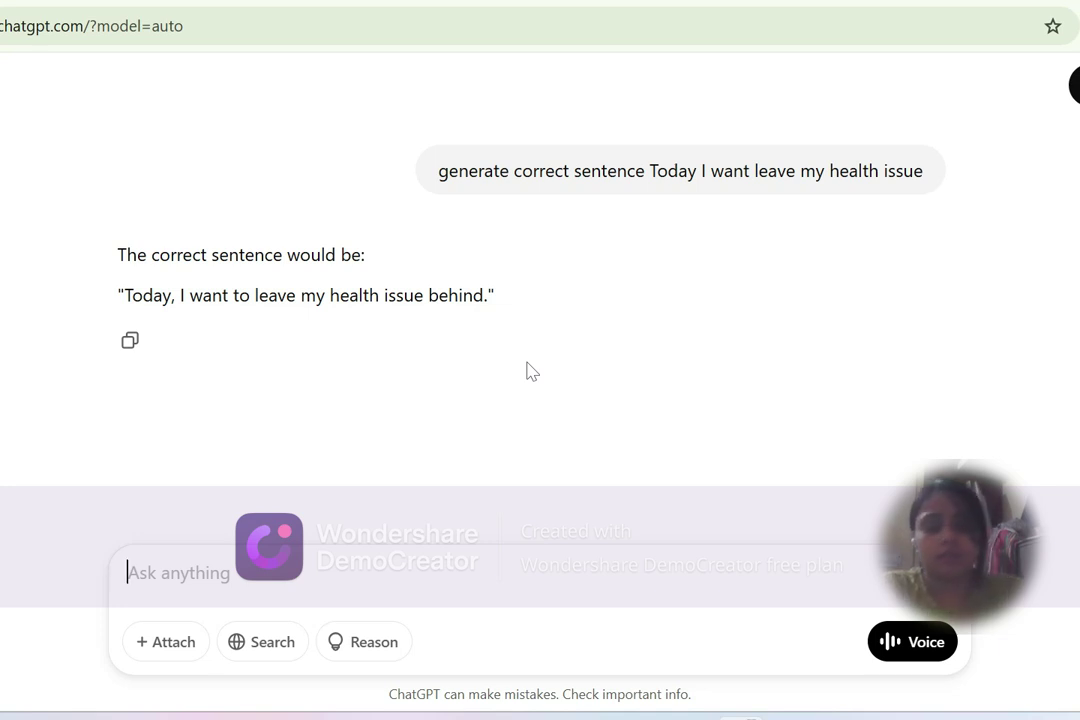
Step: Send the follow-up prompt "generate holi wish image" in the same conversation
type("gnera")
key("BackSpace")
key("BackSpace")
key("BackSpace")
key("BackSpace")
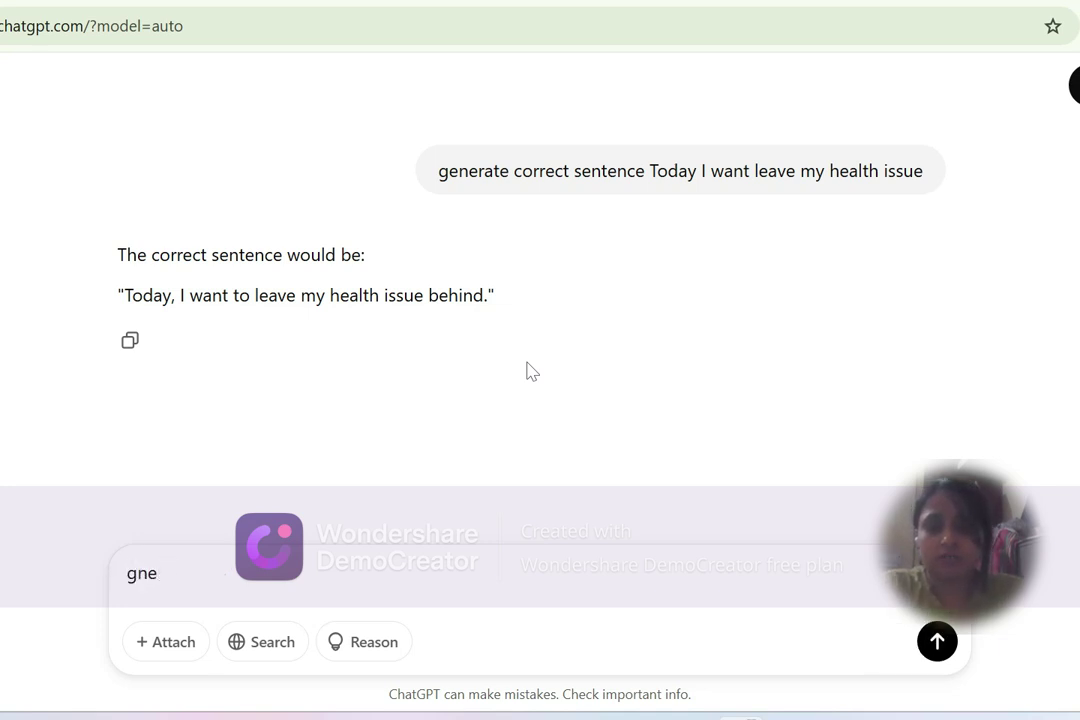
type("ener")
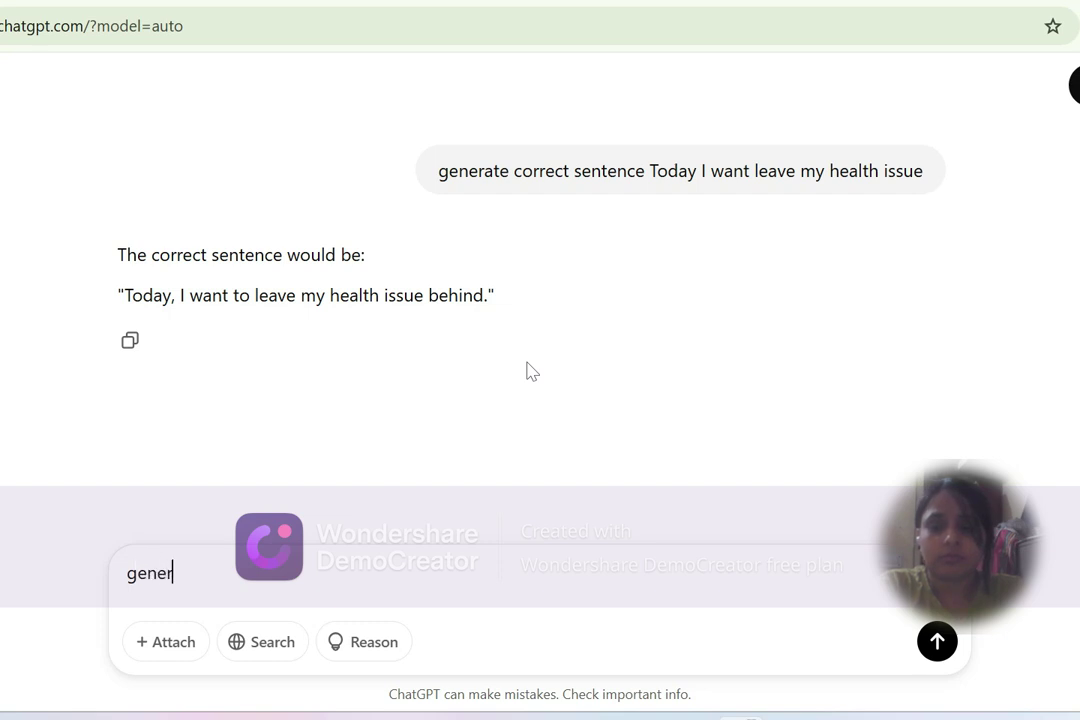
type("ate ")
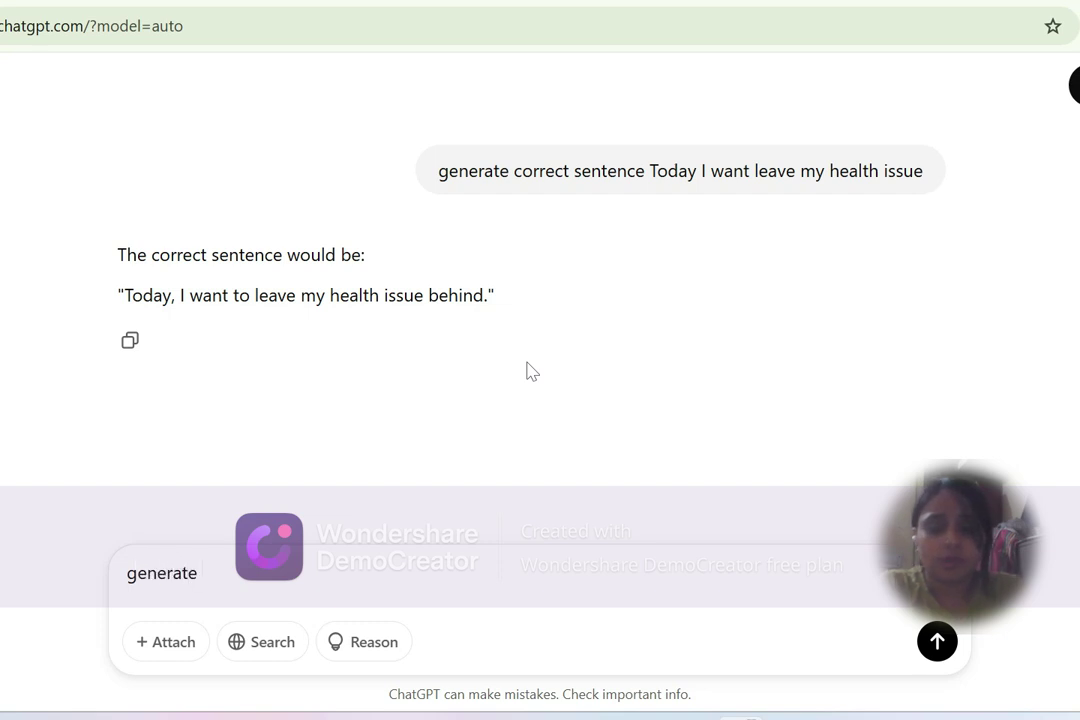
type("holi ")
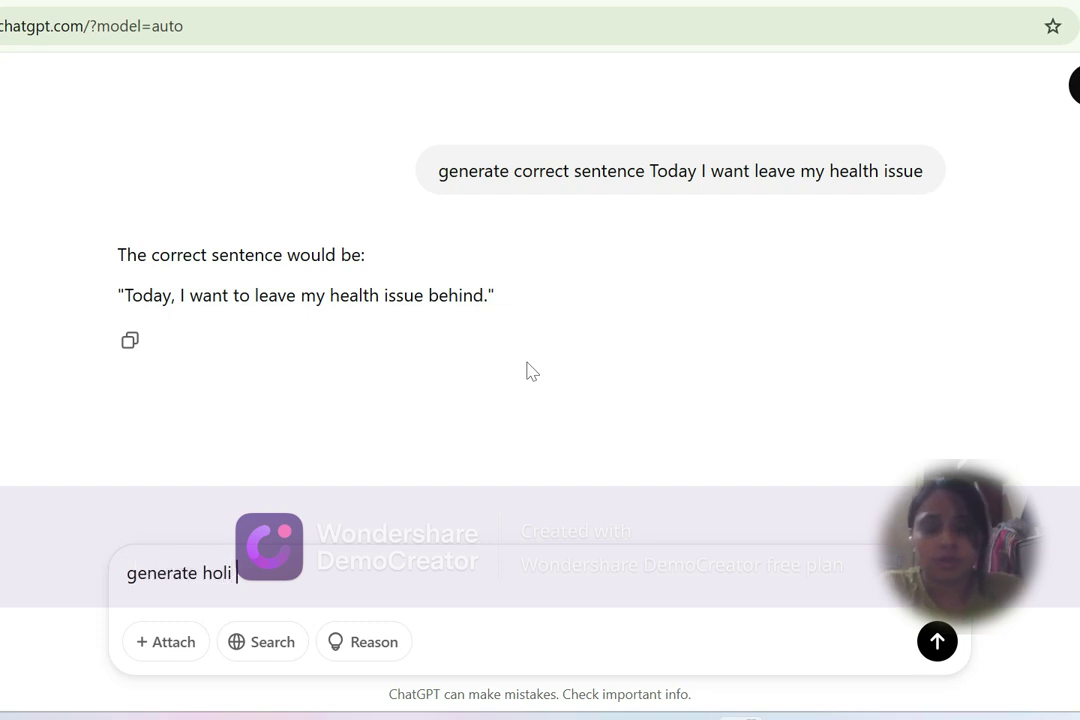
type("wo")
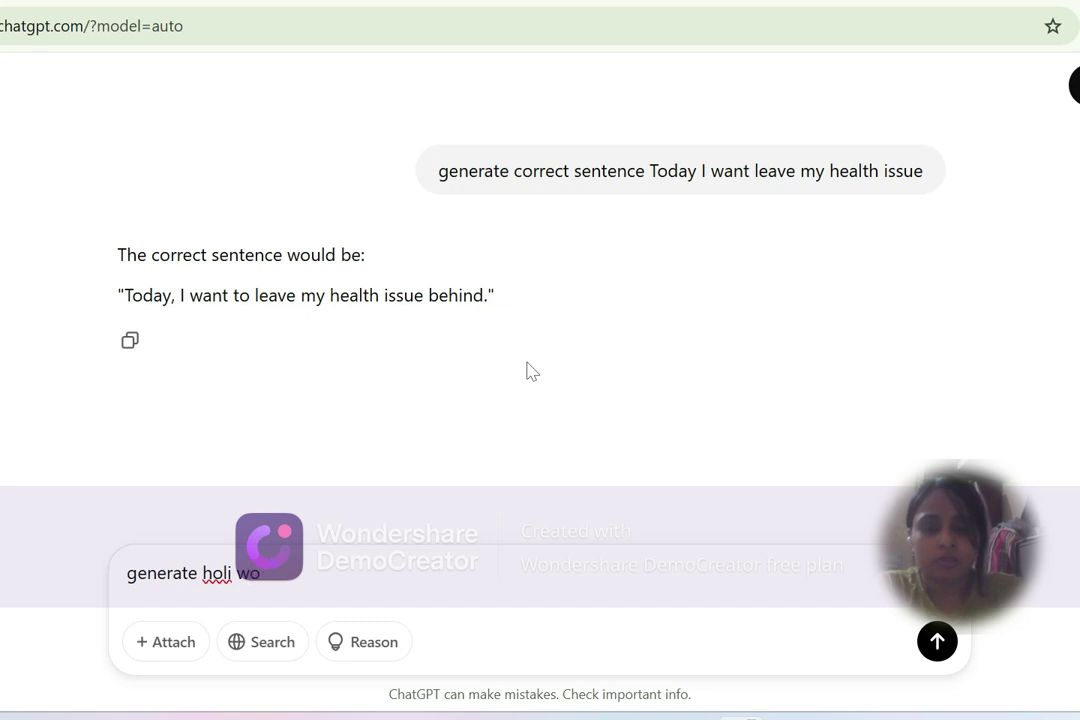
type("ch")
key("BackSpace")
key("BackSpace")
key("BackSpace")
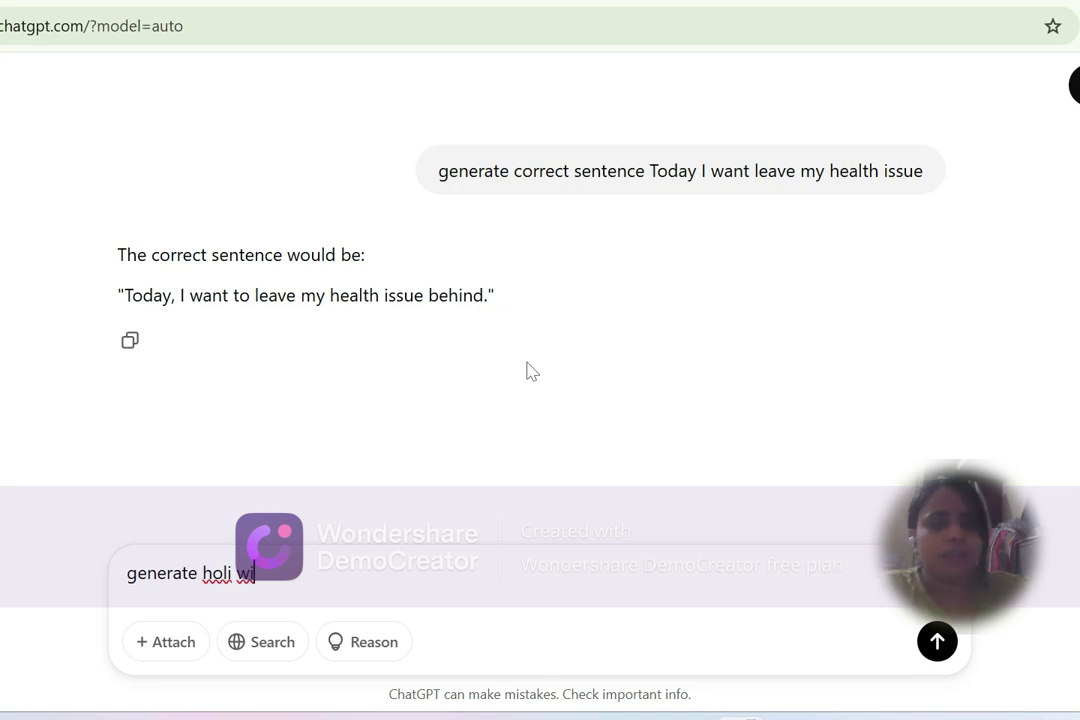
type("sh ")
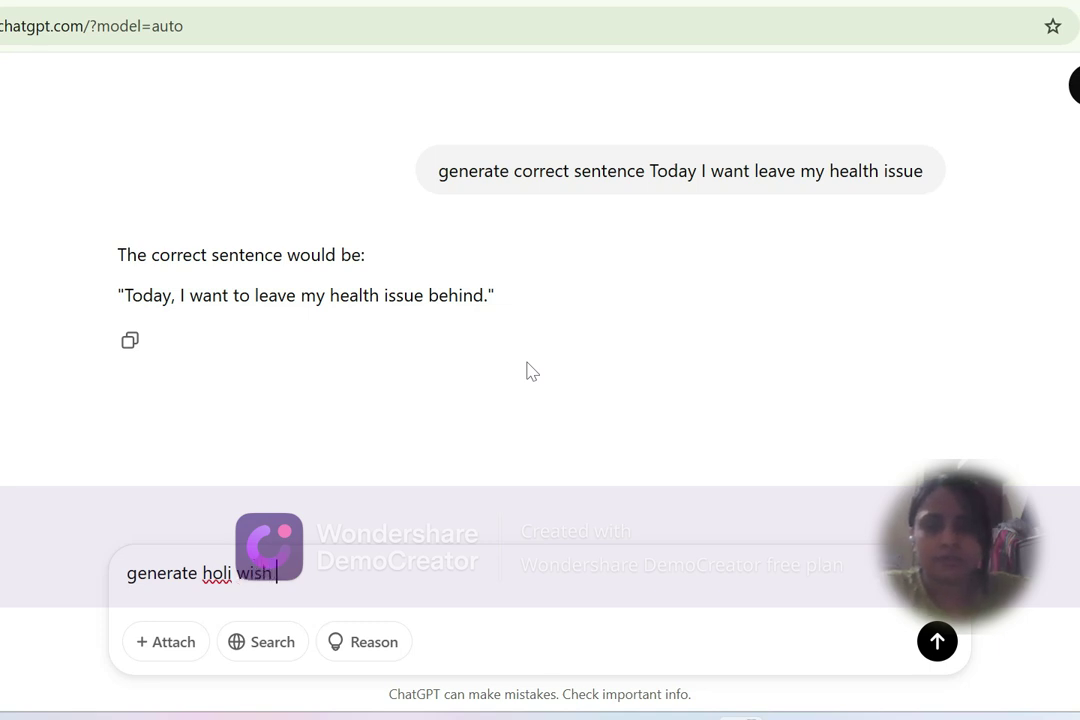
type("ima")
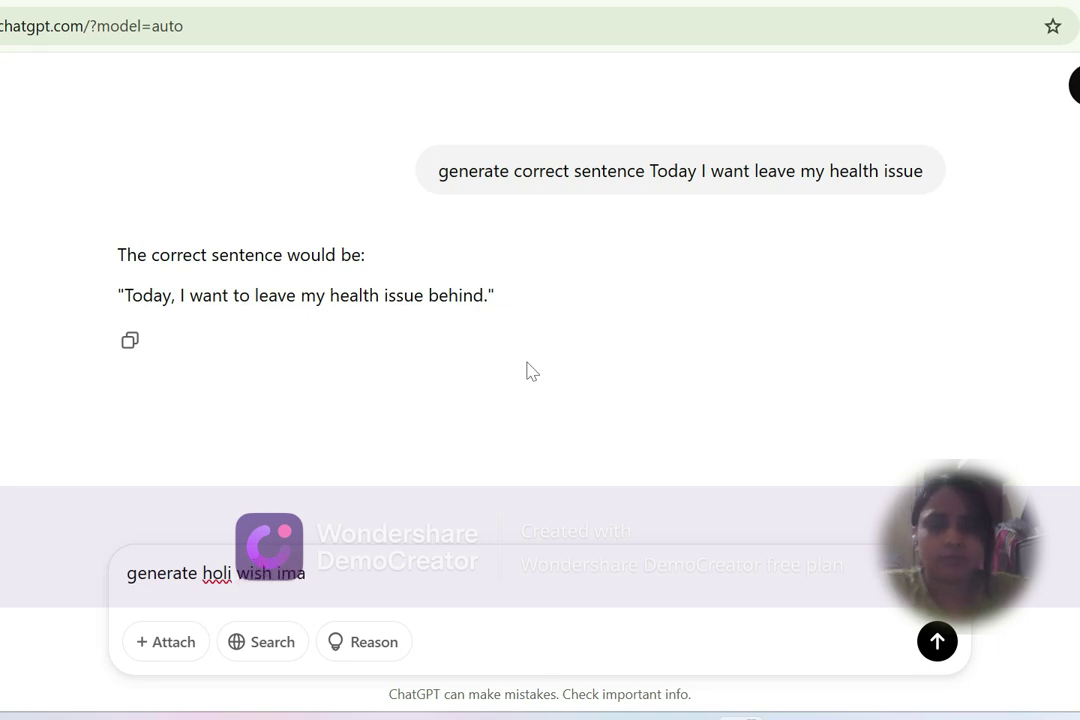
type("ge")
key("Return")
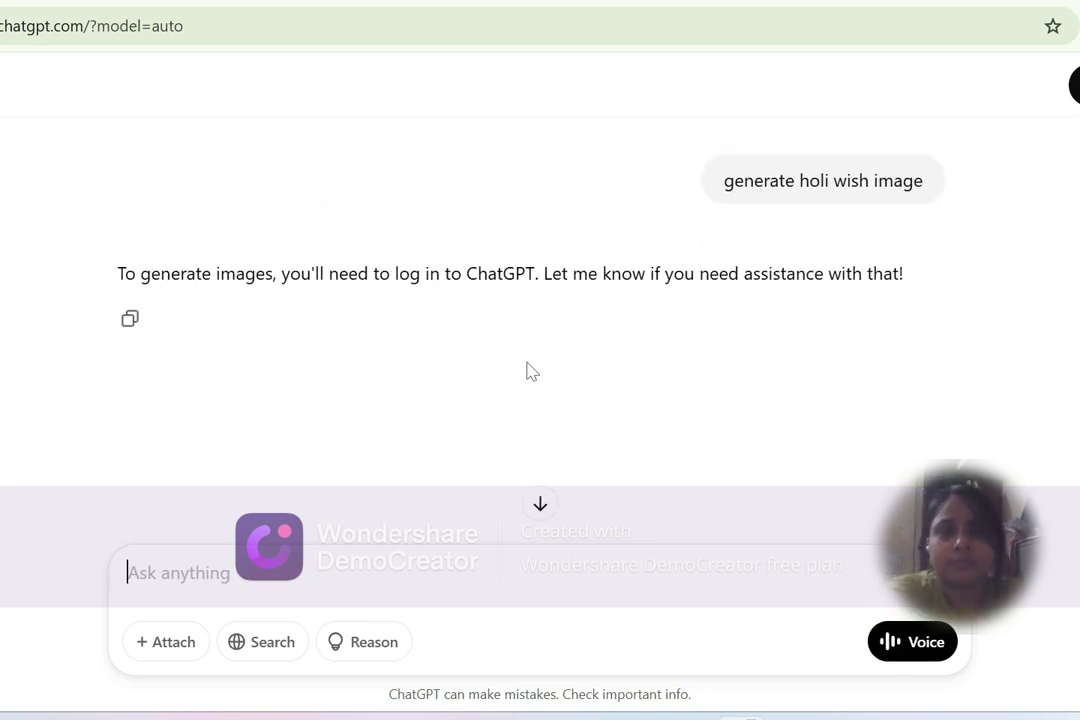
Step: Examine the reply to the Holi image request and look back over the earlier sentence-correction exchange
scroll(530, 371, "down", 2)
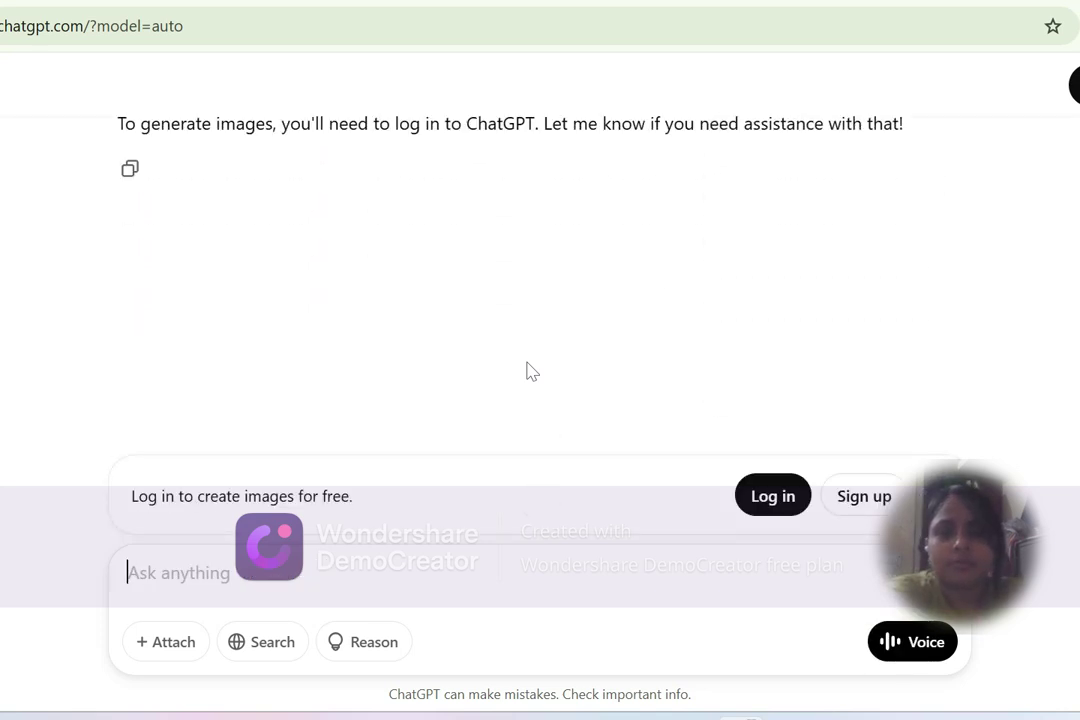
scroll(530, 371, "up", 1)
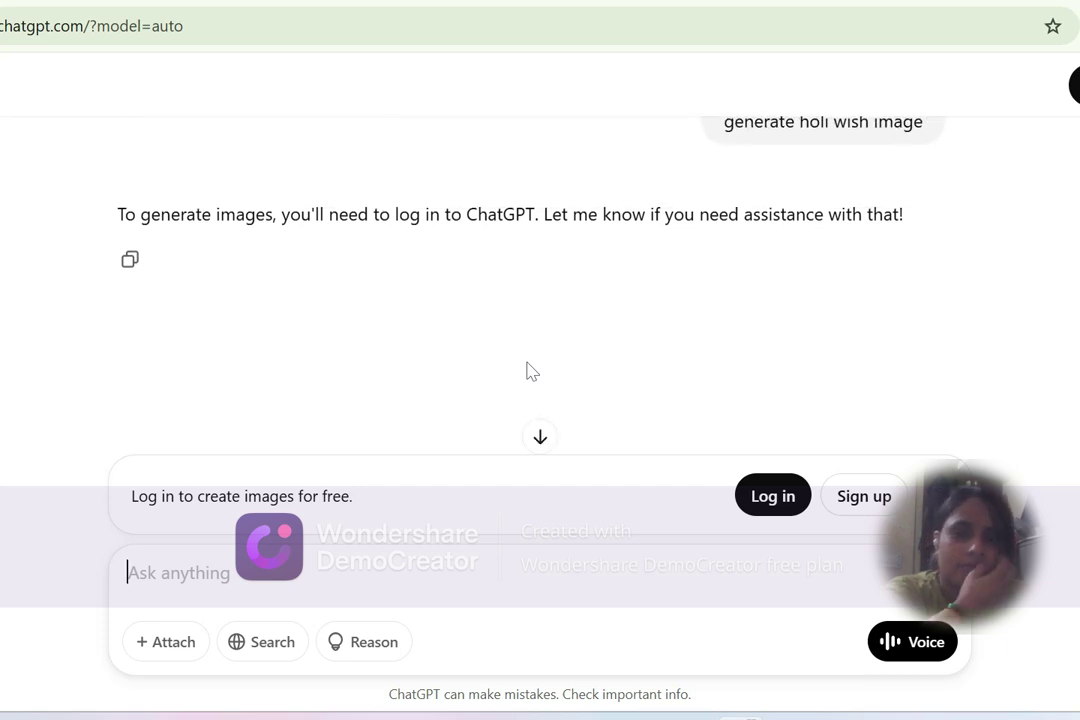
scroll(530, 371, "down", 1)
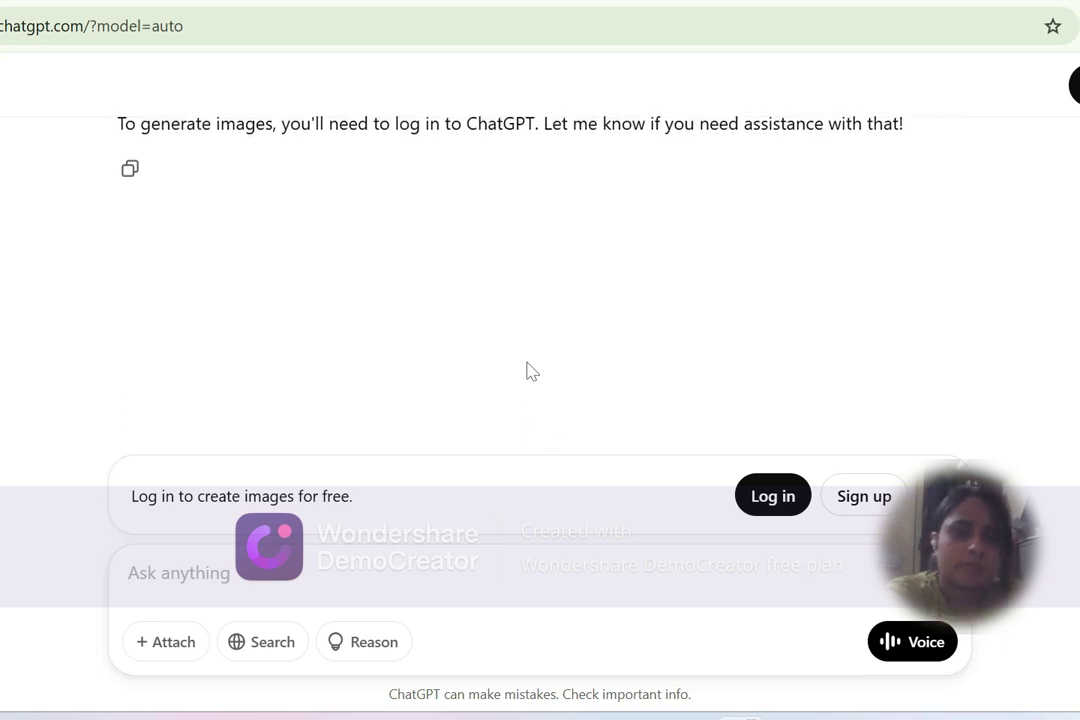
scroll(530, 371, "up", 1)
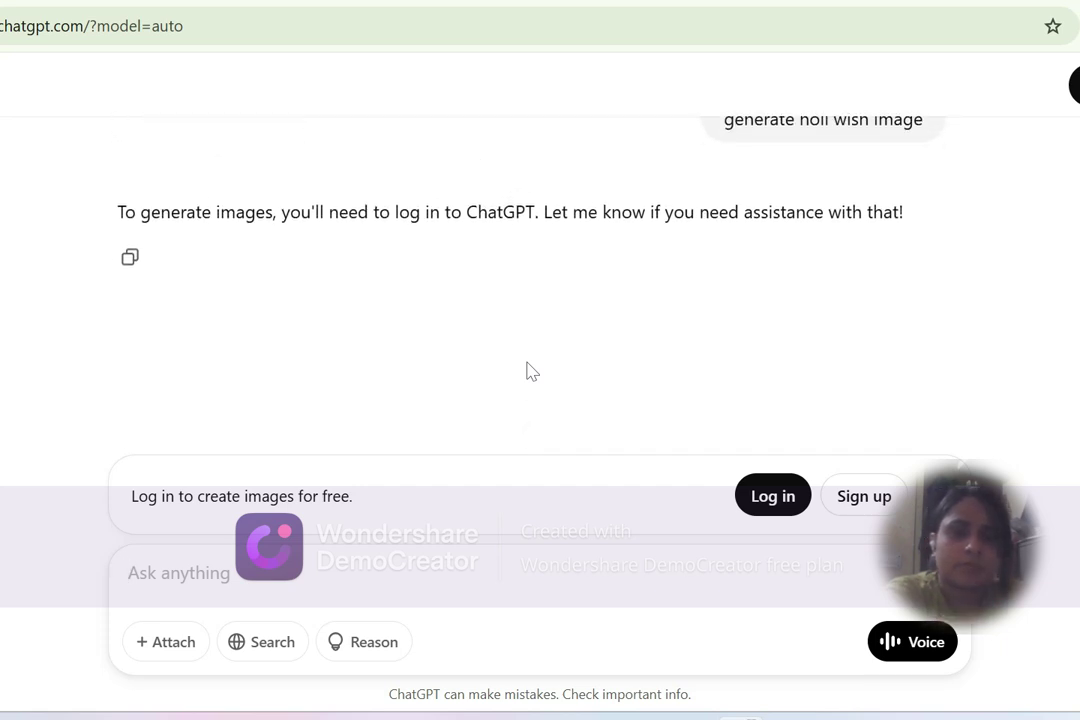
scroll(530, 371, "up", 1)
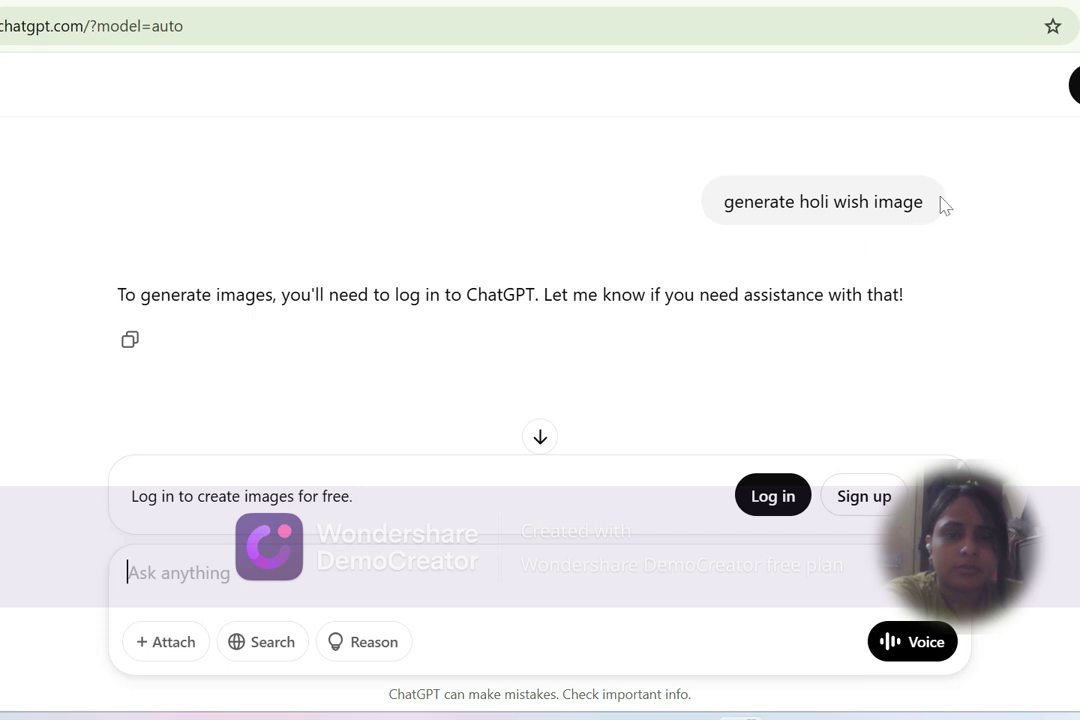
left_click_drag(928, 203, 833, 203)
scroll(841, 208, "down", 2)
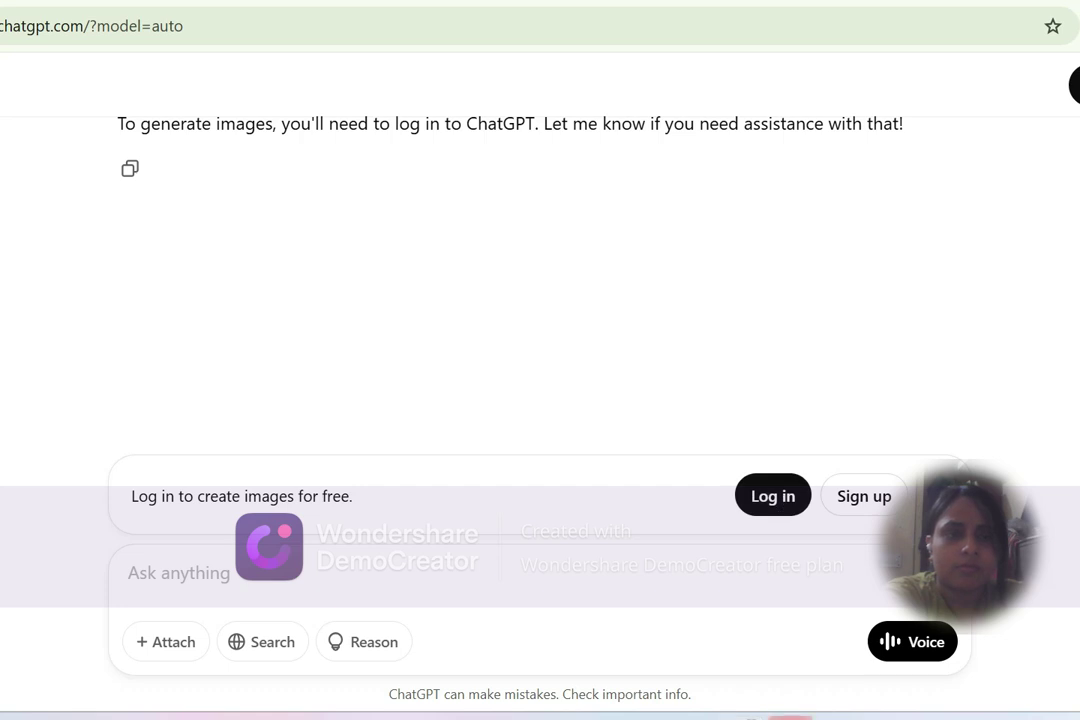
scroll(540, 280, "up", 4)
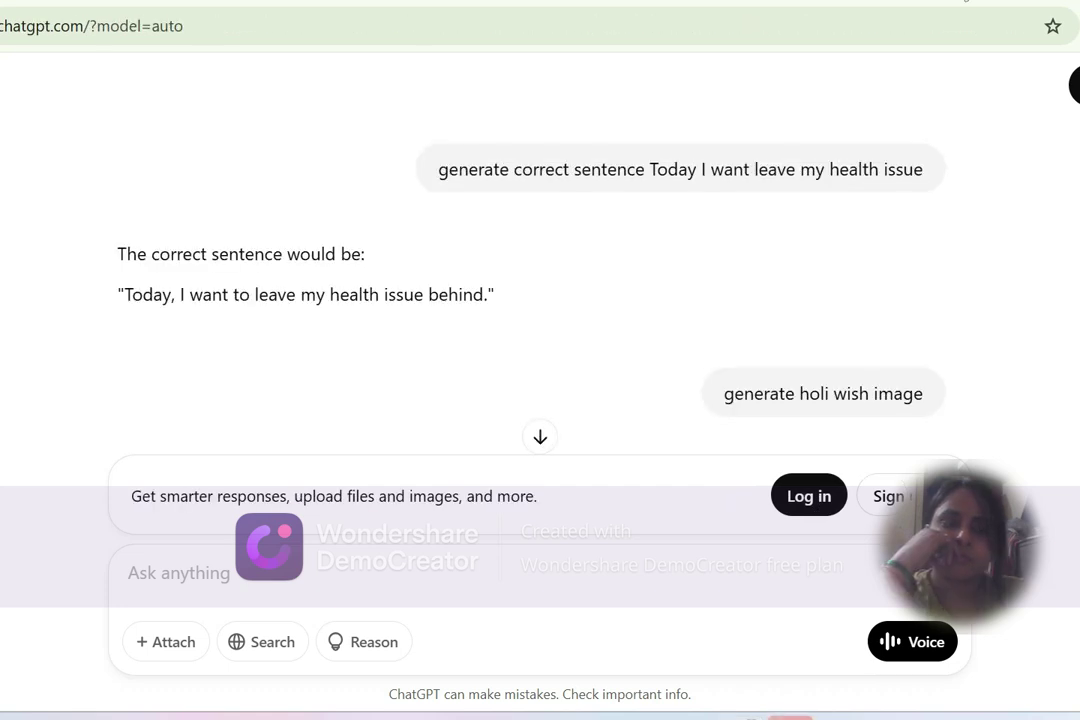